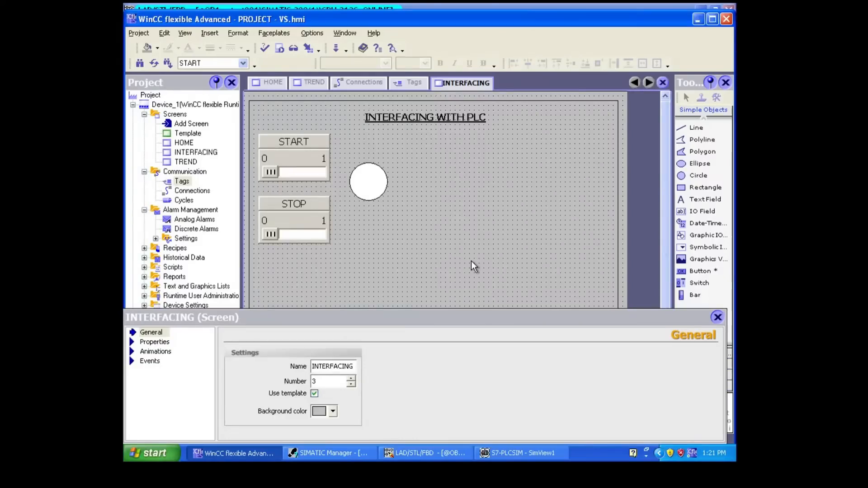
Start the project's runtime and bring the S7-PLCSIM window up beside the HOME screen
left_click(278, 48)
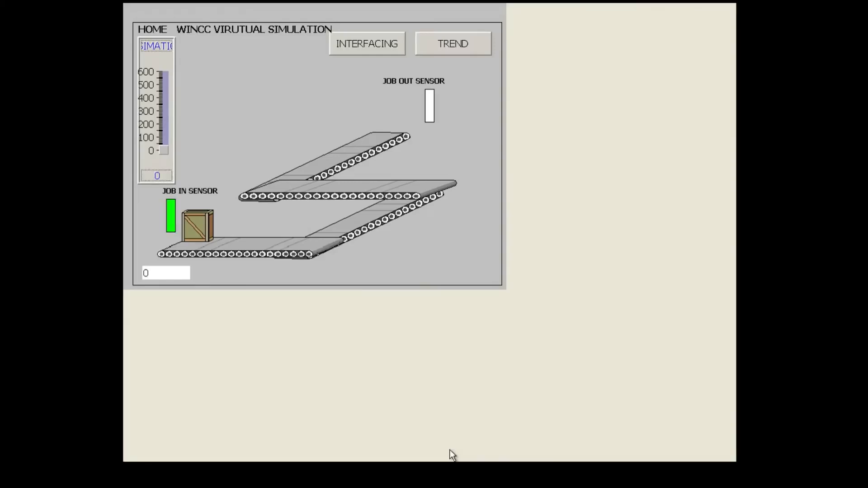
key("super")
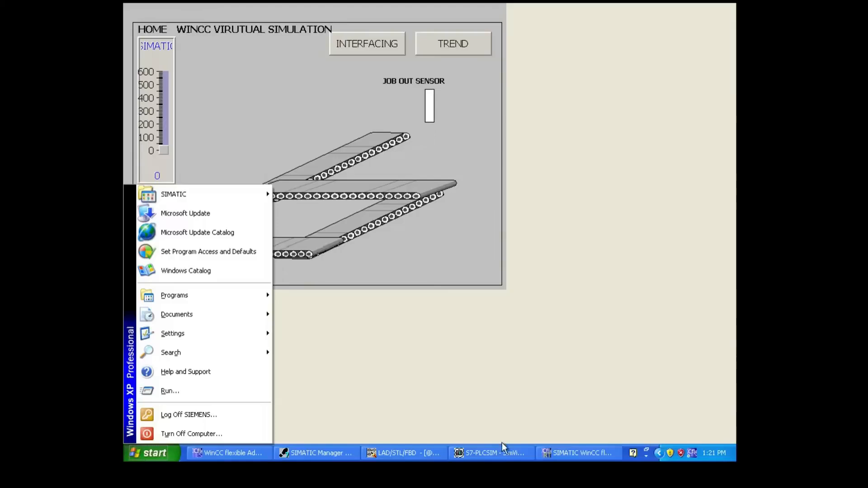
left_click(501, 449)
left_click(501, 449)
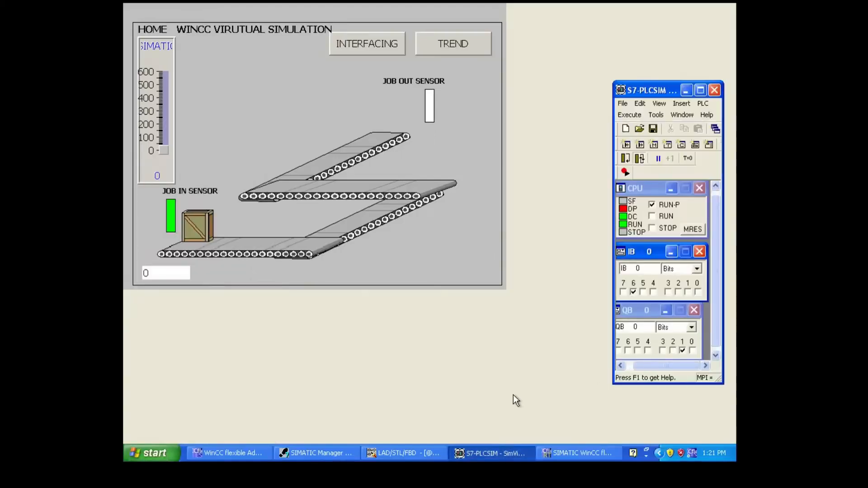
Open the INTERFACING screen in the runtime and bring the S7-PLCSIM window back up beside it
left_click(387, 53)
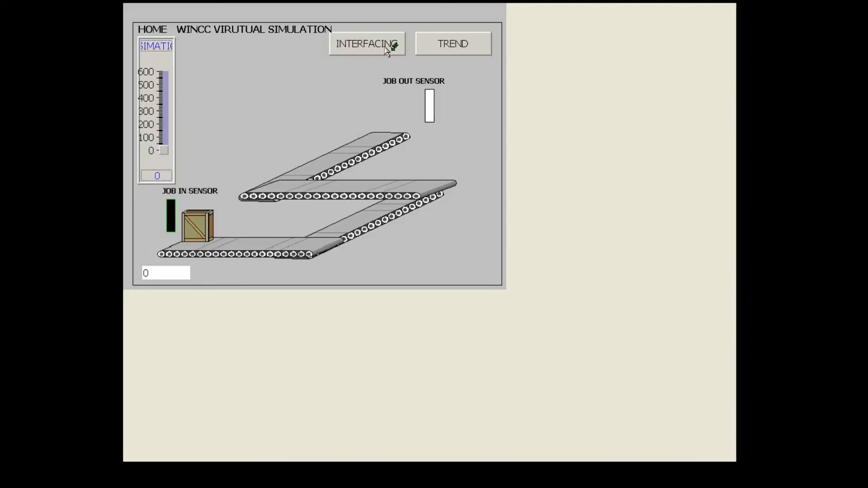
left_click(387, 52)
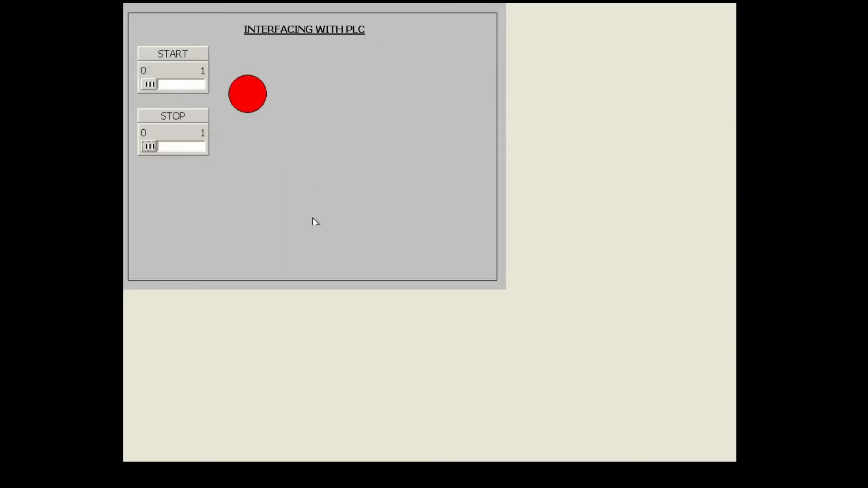
key("super")
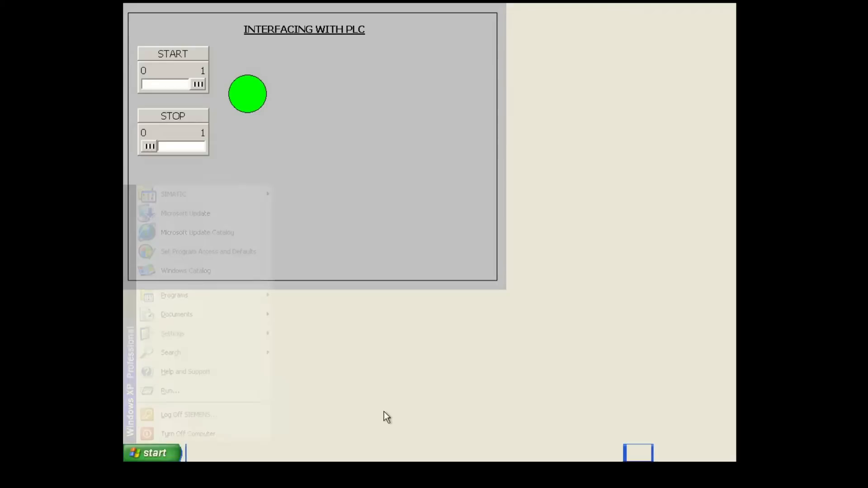
left_click(483, 450)
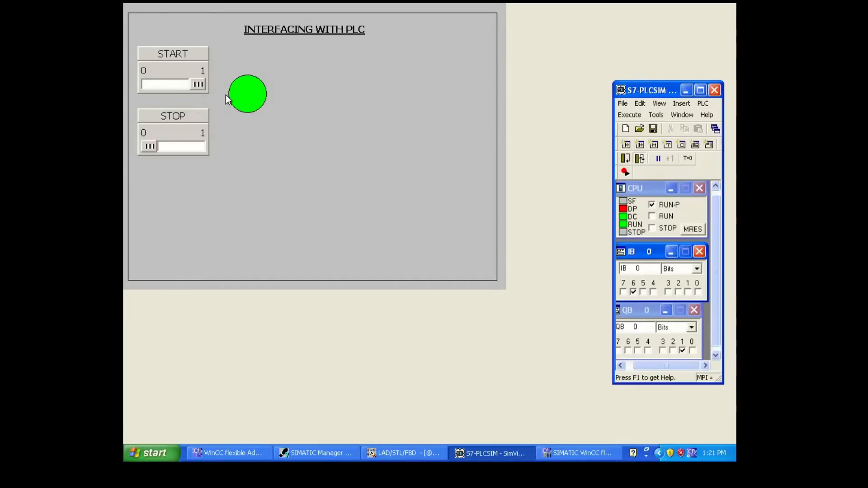
Turn on bit 7 of input byte IB 0 in S7-PLCSIM and try operating the runtime's STOP and START switches
left_click(623, 292)
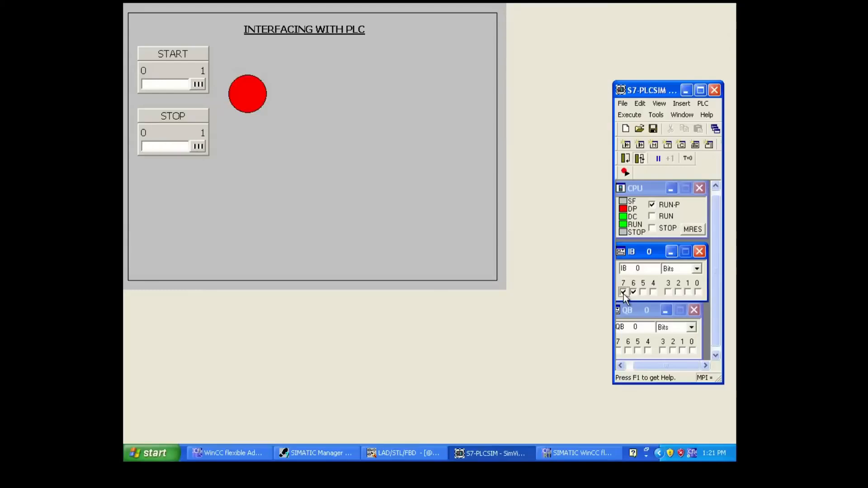
left_click(202, 147)
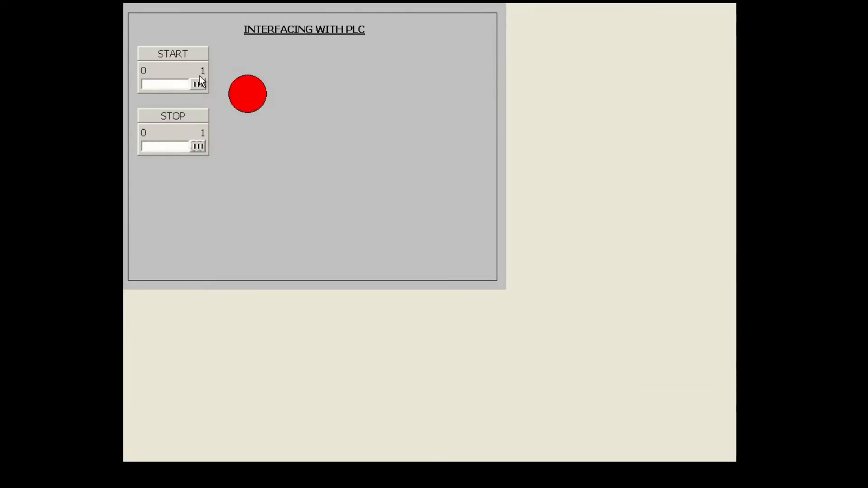
left_click(199, 86)
left_click(150, 86)
Close the runtime and minimize the S7-PLCSIM window to return to the INTERFACING screen editor
key("alt+F4")
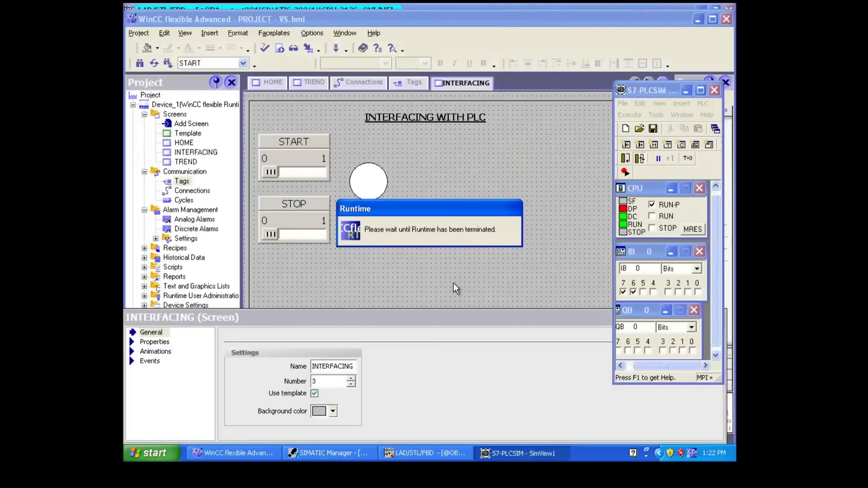
left_click(686, 93)
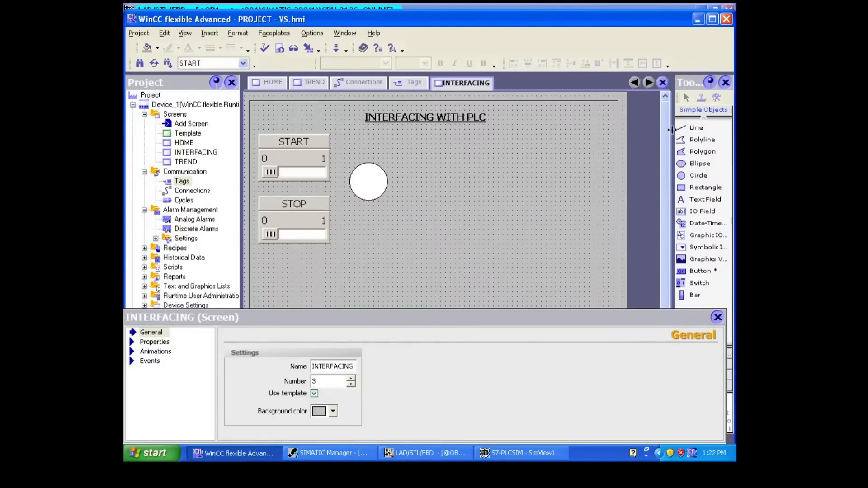
Draw a rectangle enclosing the START and STOP switches and the circle, extend it slightly downward, and send it to the background
left_click(698, 188)
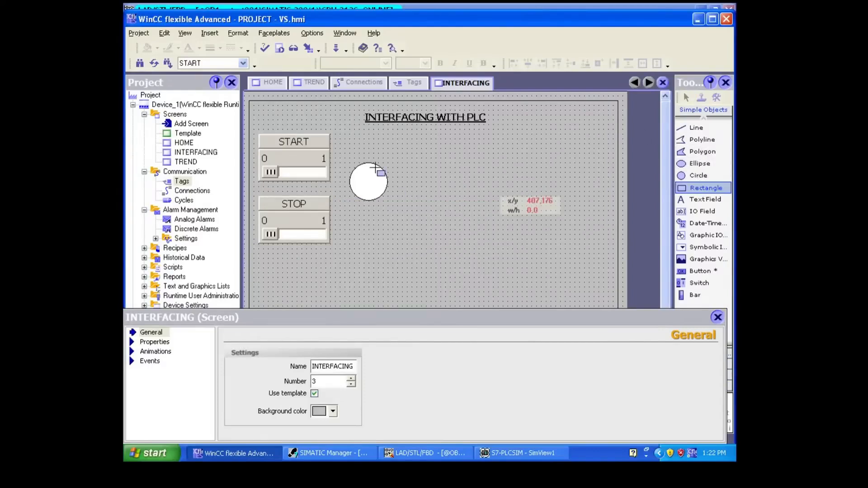
left_click_drag(254, 130, 395, 281)
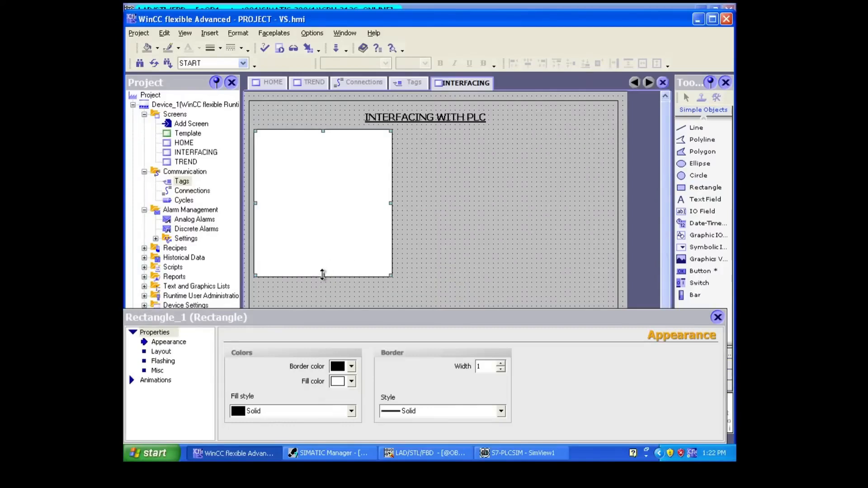
left_click_drag(323, 274, 322, 290)
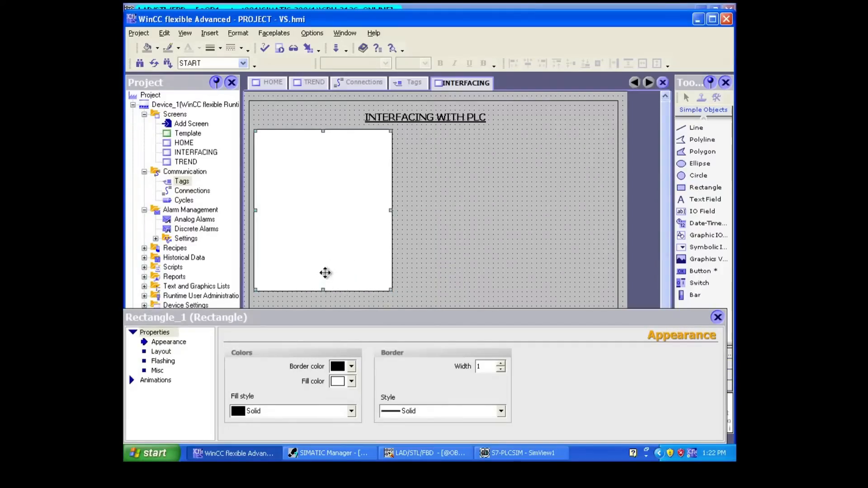
right_click(325, 273)
mouse_move(405, 274)
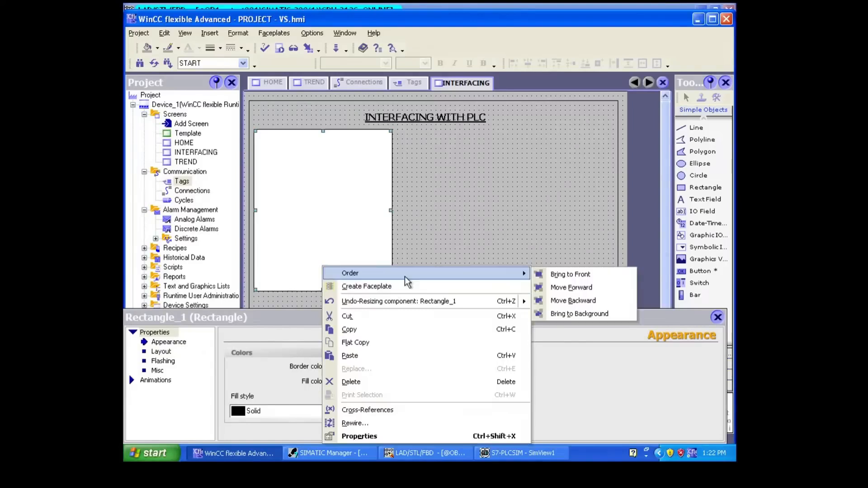
left_click(579, 313)
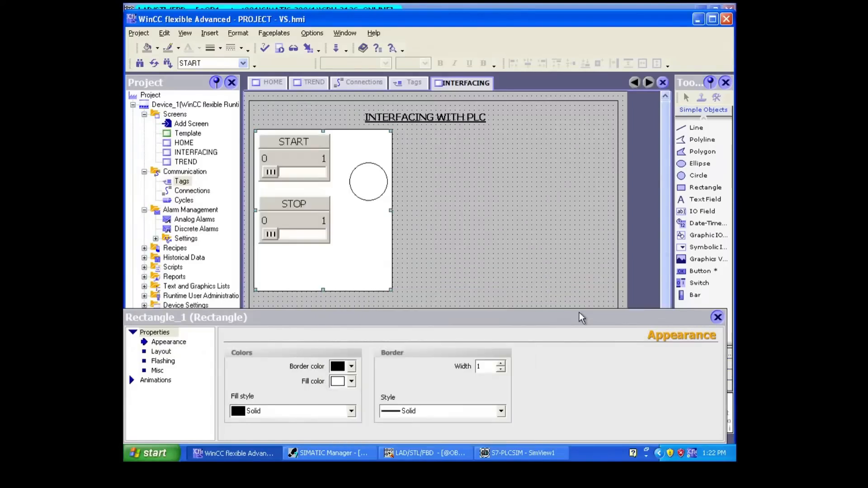
left_click(478, 263)
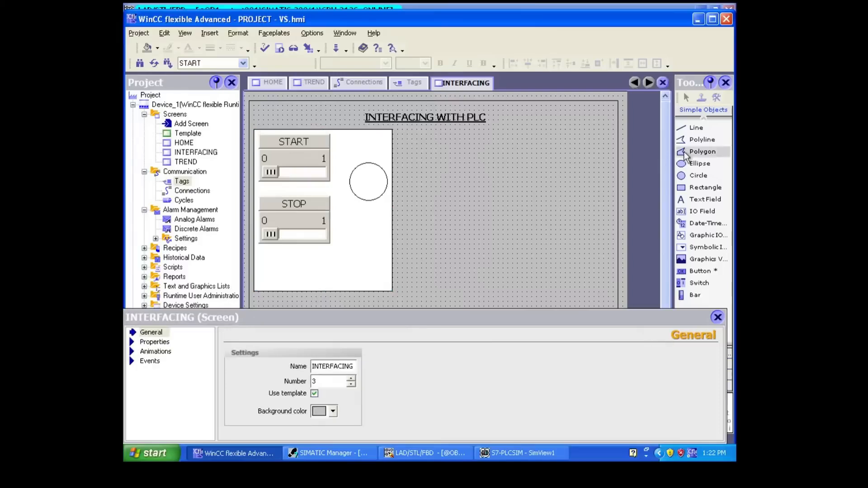
Add a text field reading SUPERVISORY/MONITORING below the STOP switch and shift it left to fit inside the rectangle
left_click(704, 202)
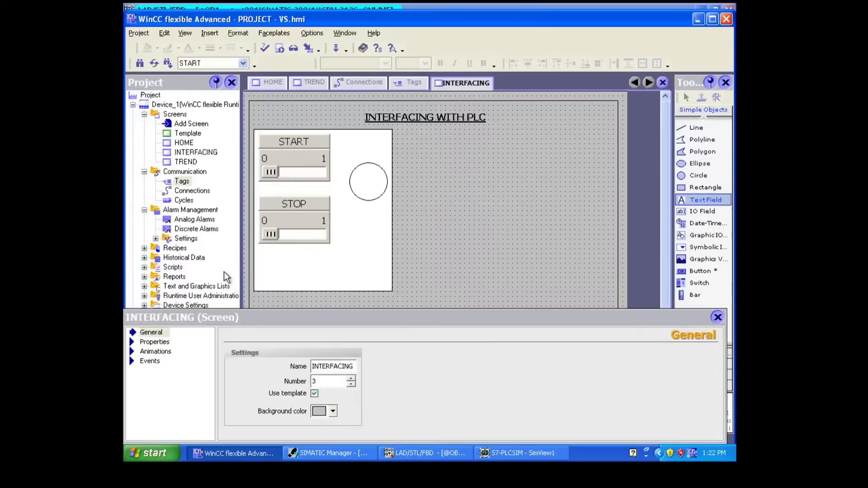
left_click(263, 266)
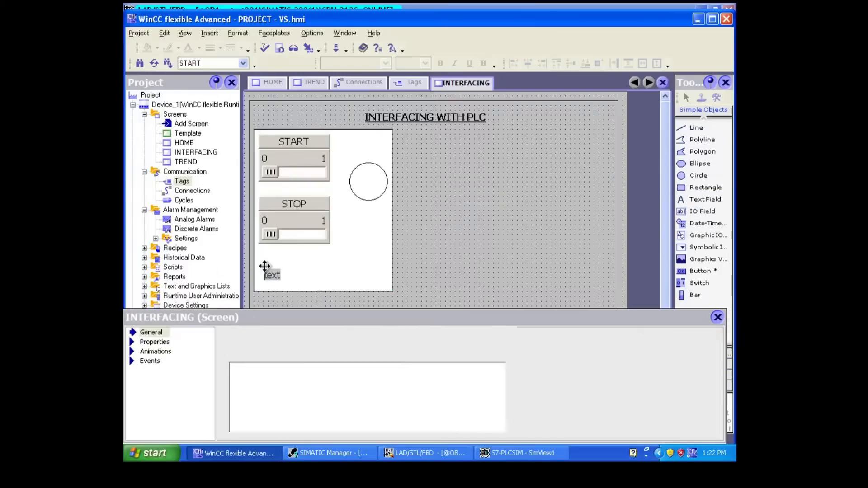
key("BackSpace")
key("BackSpace")
key("BackSpace")
key("BackSpace")
type("SUPERVISORY")
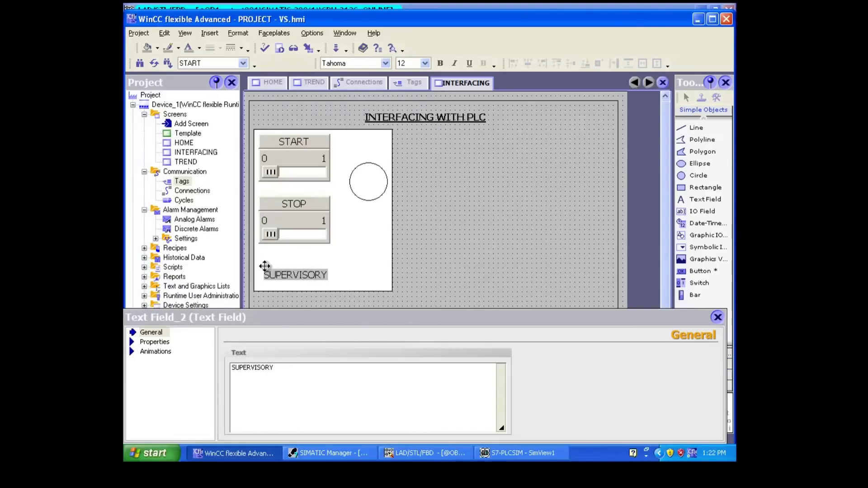
type("/MONITORING")
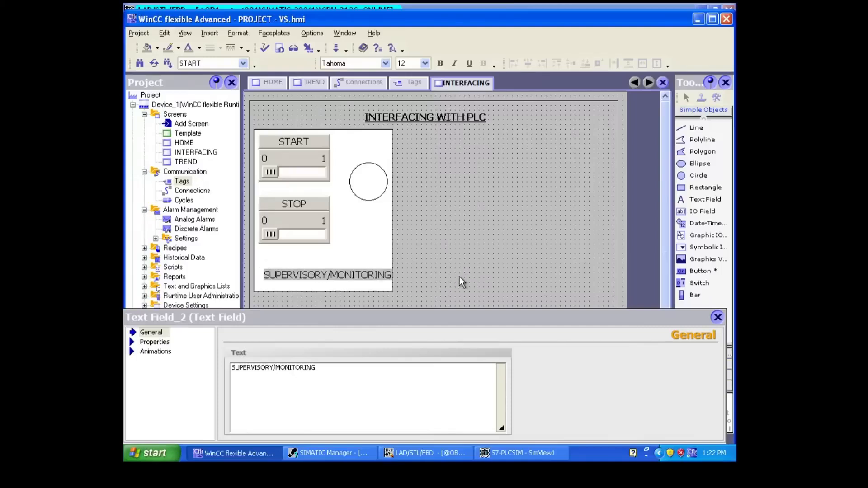
left_click(459, 277)
left_click_drag(382, 276, 373, 277)
left_click(425, 281)
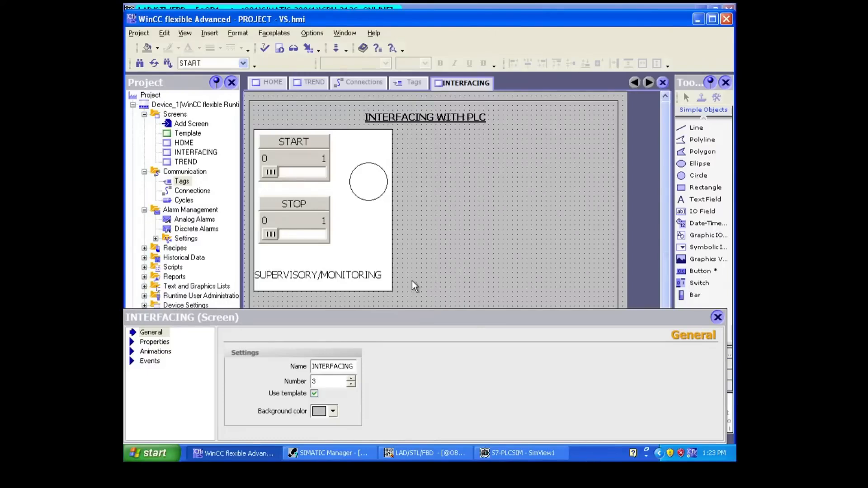
Make the SUPERVISORY/MONITORING text bold at font size 10 and shift it right to centre it in the rectangle
left_click(381, 274)
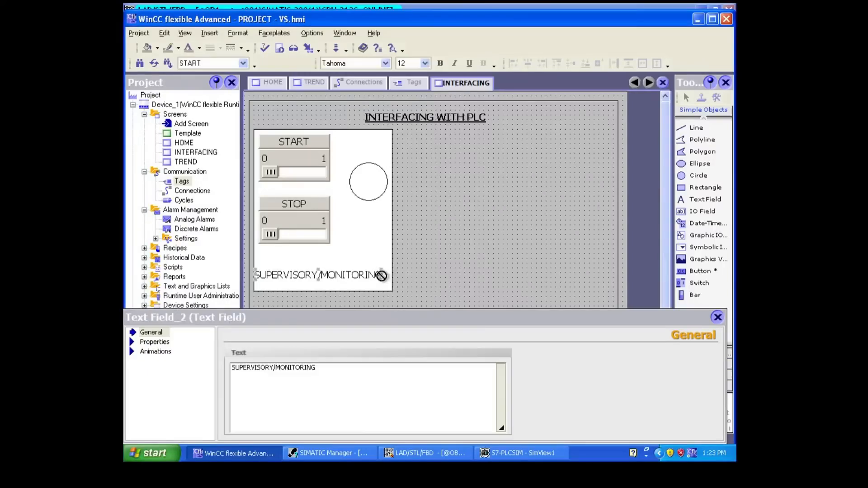
left_click(440, 63)
left_click(479, 220)
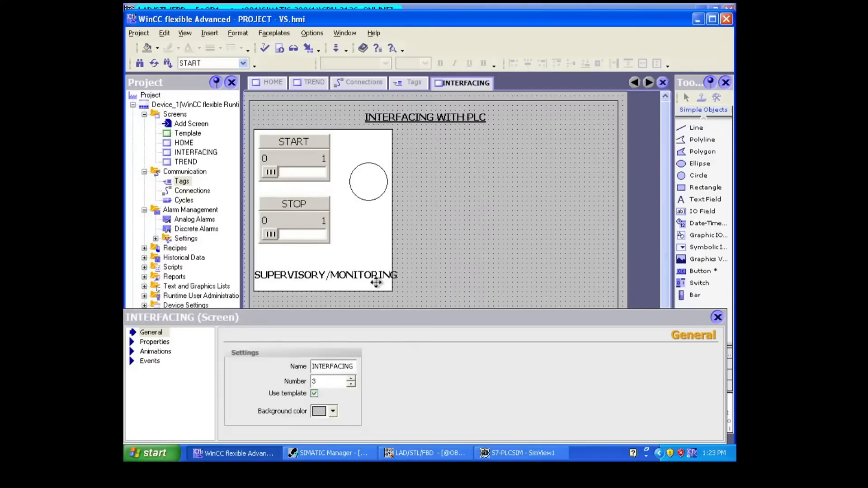
left_click(381, 276)
left_click(424, 63)
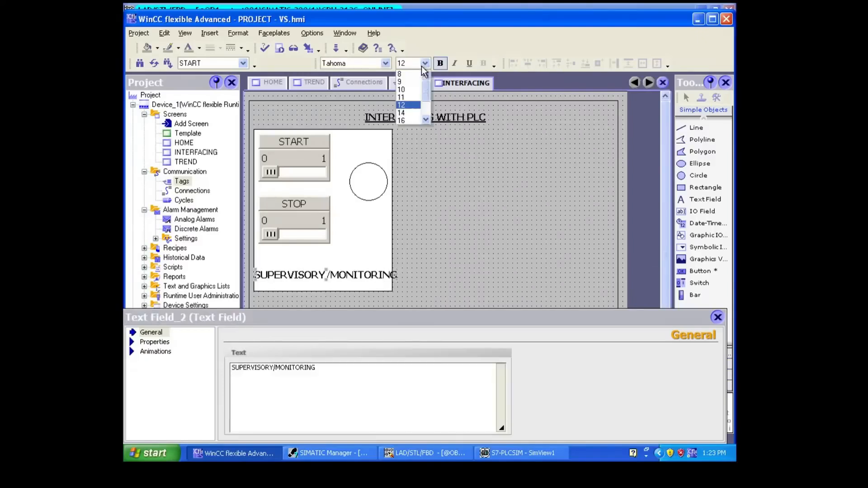
left_click(411, 97)
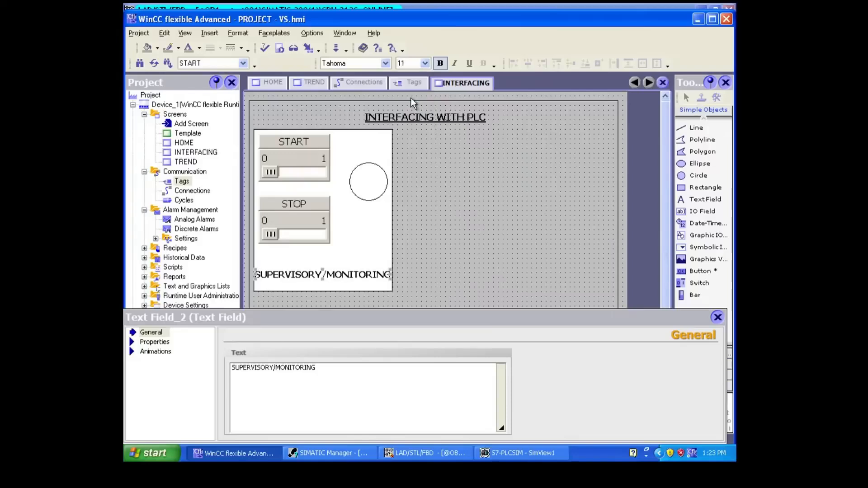
left_click(424, 64)
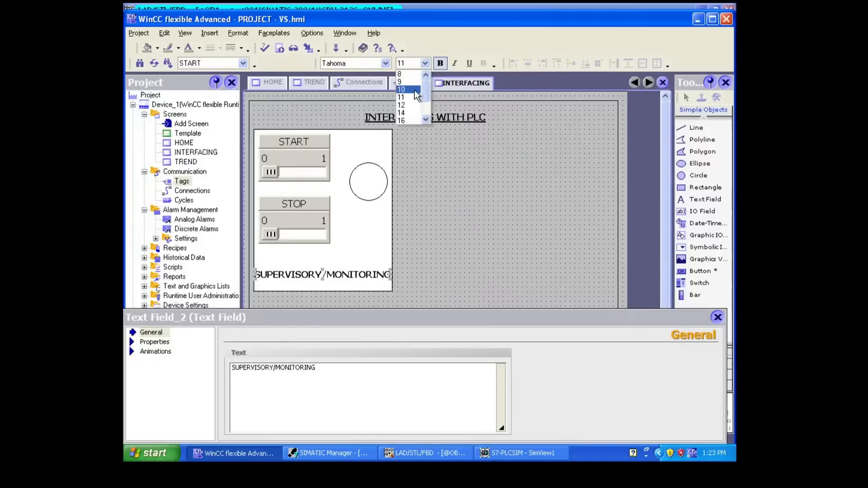
left_click(414, 90)
left_click(446, 198)
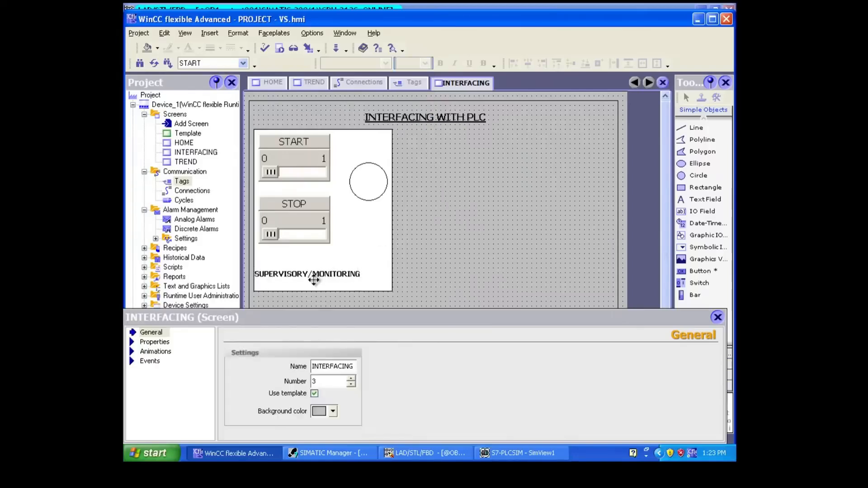
left_click_drag(319, 274, 329, 275)
left_click(467, 245)
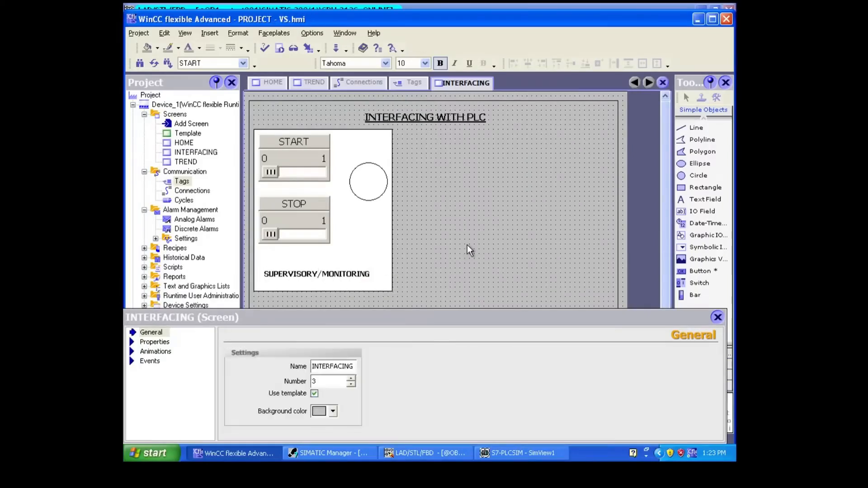
Draw a switch in the empty area right of the rectangle and place a copy of it directly below
left_click(689, 285)
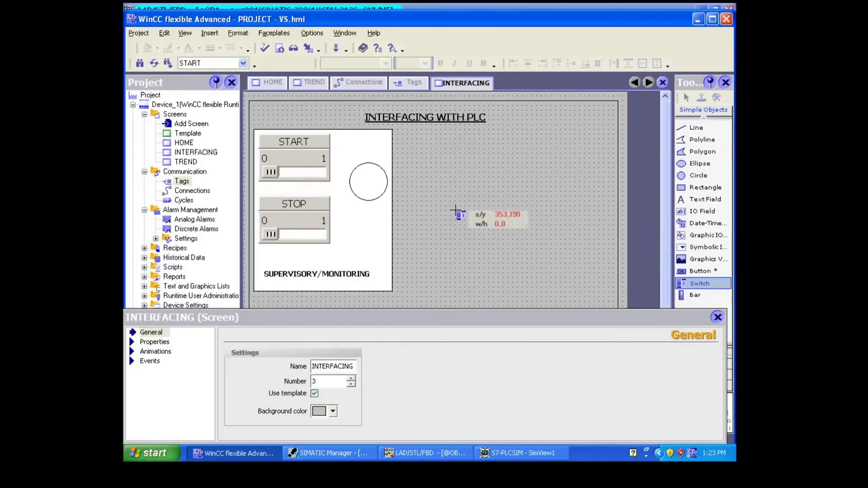
left_click_drag(456, 212, 533, 261)
left_click(536, 268)
left_click(508, 246)
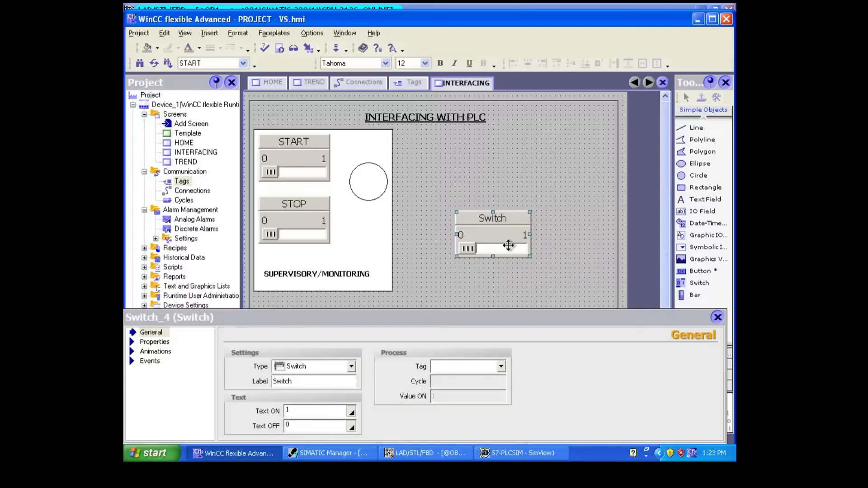
key("ctrl+v")
left_click_drag(502, 251, 499, 288)
left_click(541, 273)
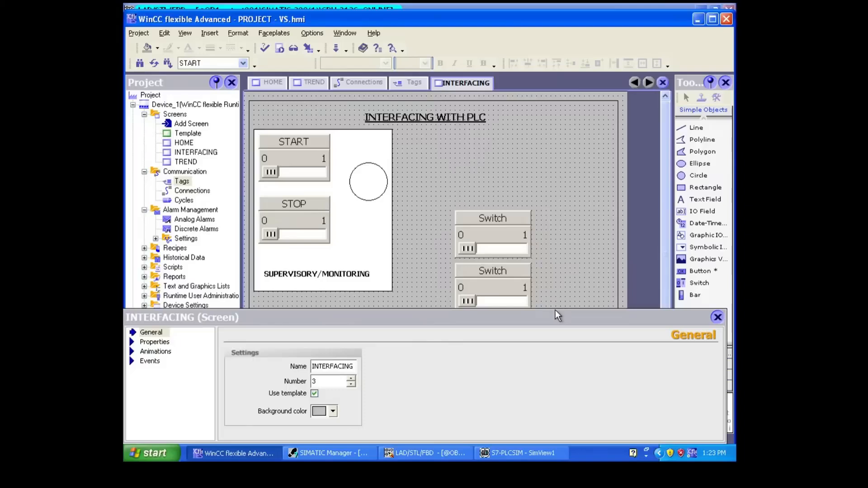
Draw a rectangle enclosing the two unlabelled switches and send it to the background
left_click_drag(556, 309, 553, 328)
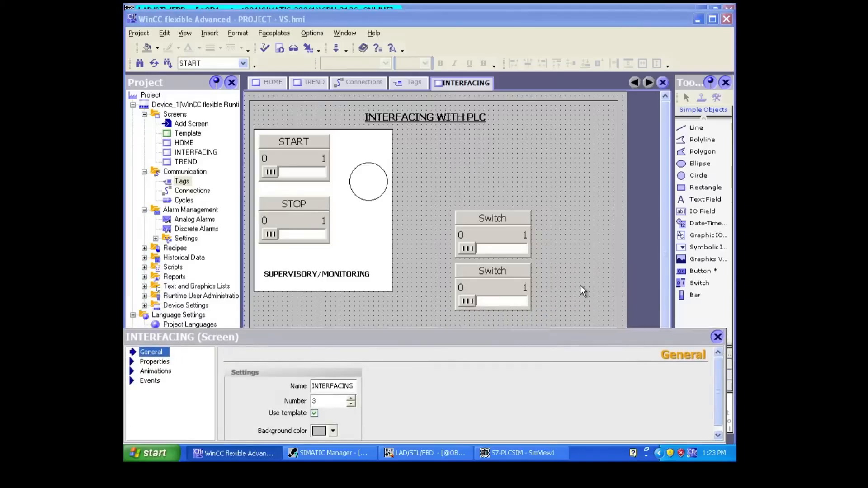
left_click(704, 188)
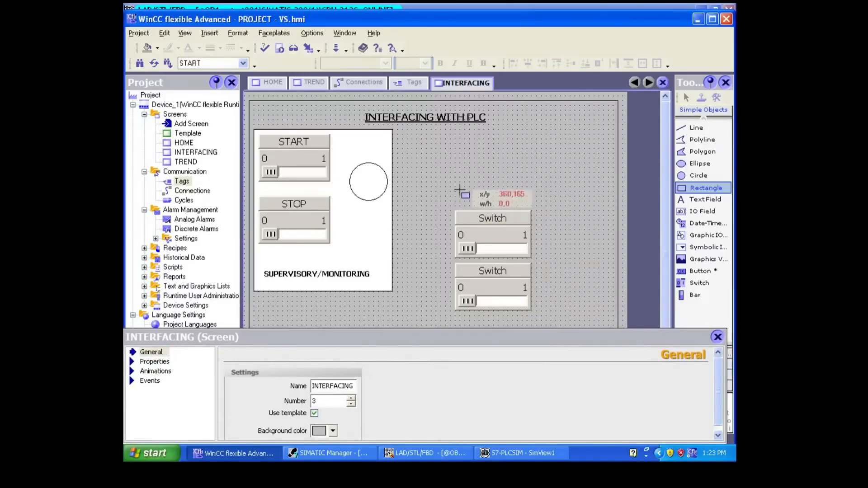
left_click_drag(431, 182, 585, 330)
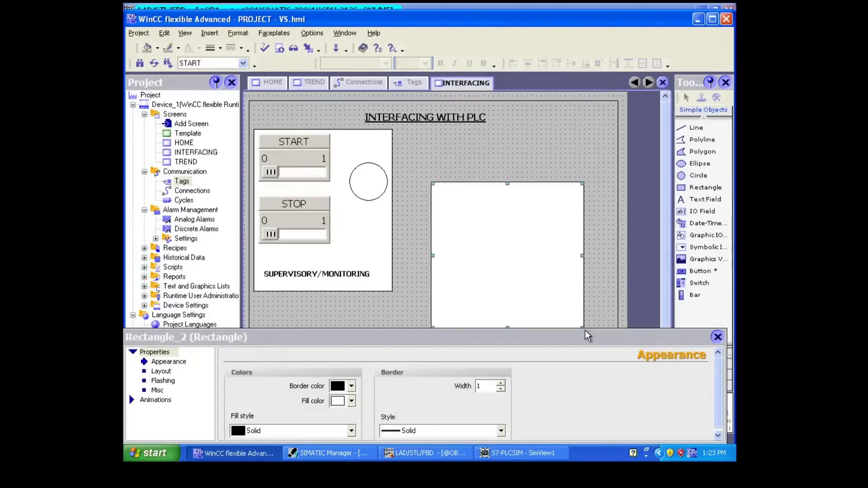
right_click(512, 262)
mouse_move(538, 269)
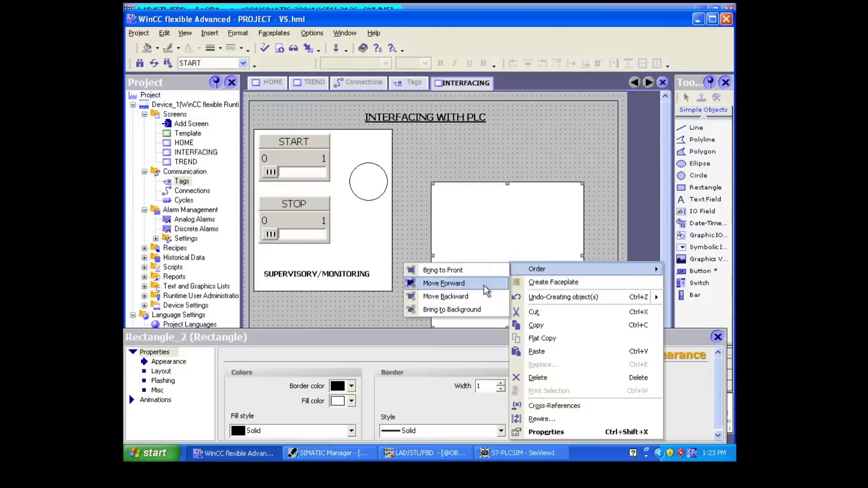
left_click(482, 310)
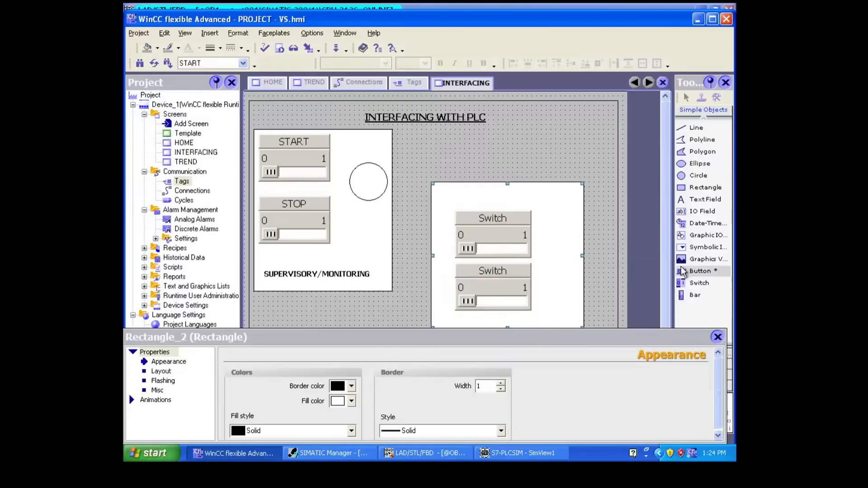
Add a text field reading CONTROL inside the new rectangle, just above the upper switch
left_click_drag(692, 203, 473, 192)
key("BackSpace")
key("BackSpace")
key("BackSpace")
key("BackSpace")
type("CONTROL")
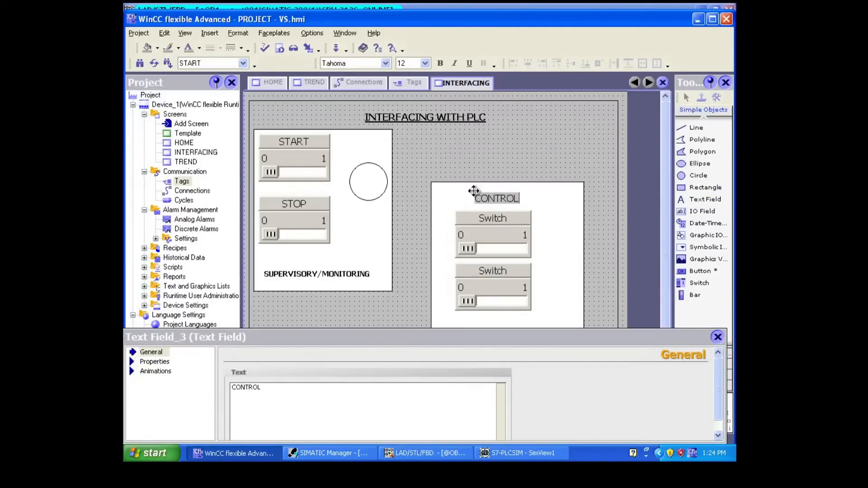
type("LING")
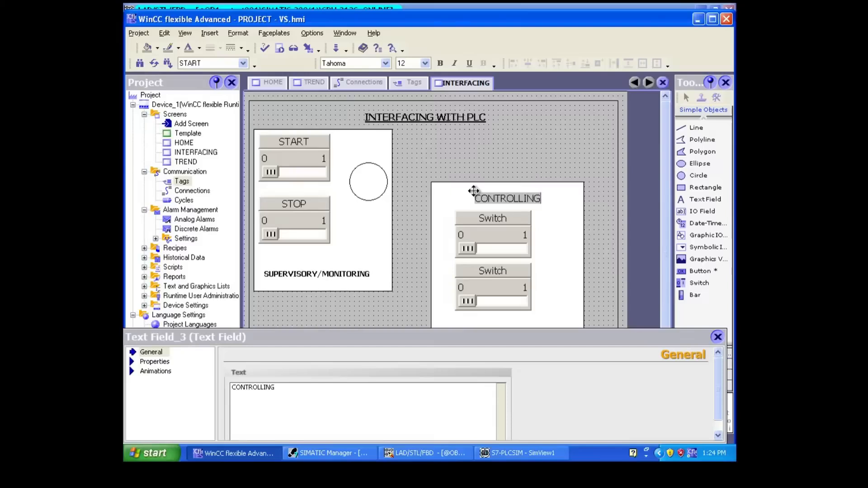
key("BackSpace")
key("BackSpace")
key("BackSpace")
key("BackSpace")
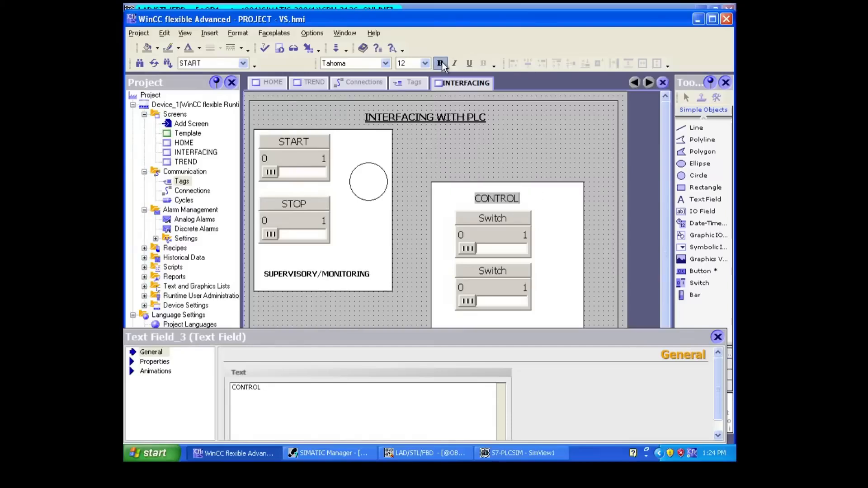
Make the CONTROL text field bold
double_click(498, 194)
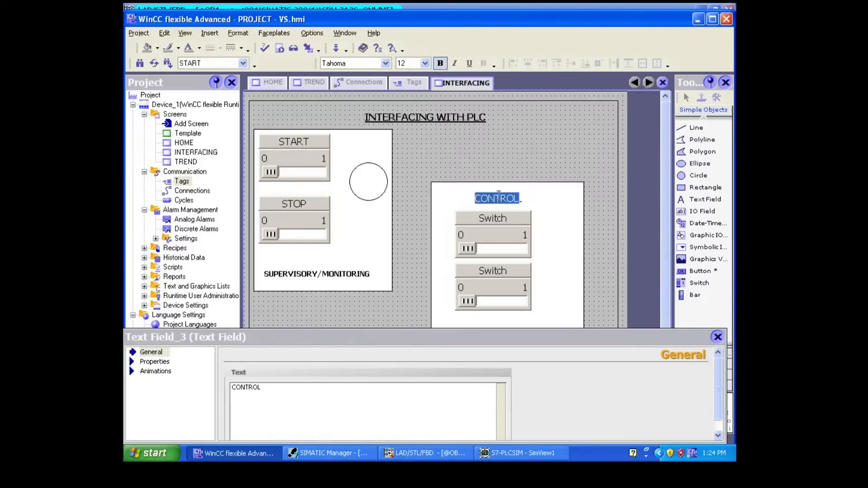
left_click(560, 145)
left_click(513, 196)
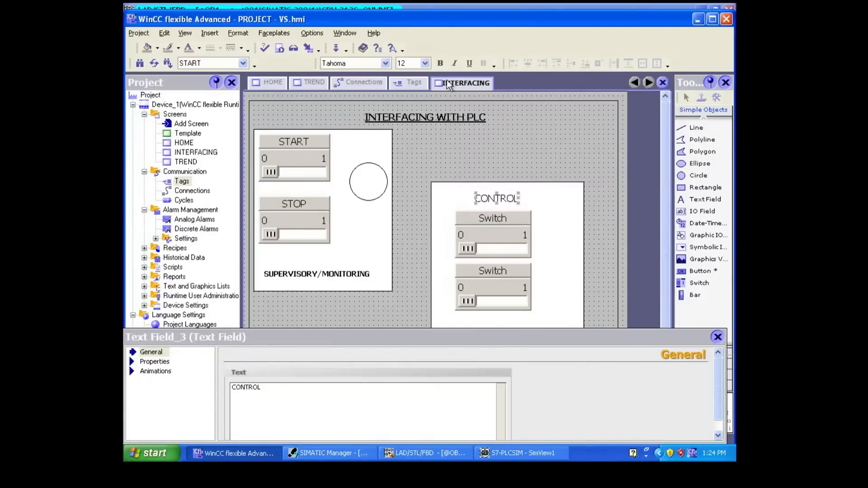
left_click(441, 63)
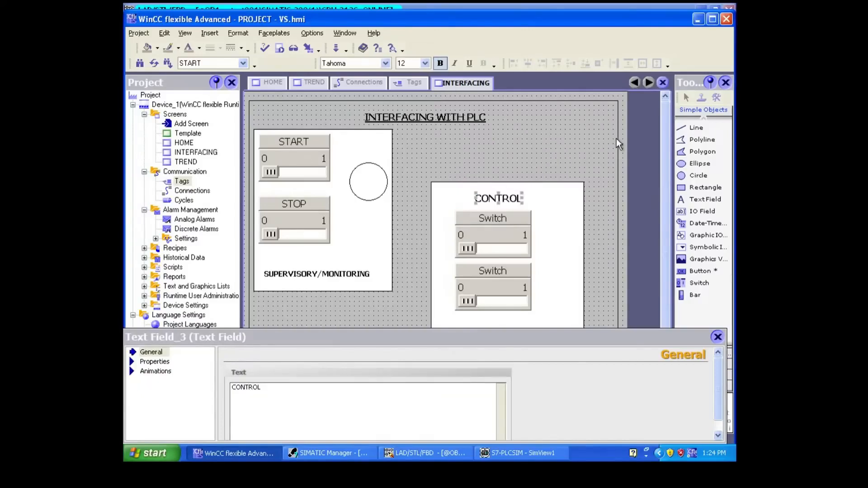
left_click(571, 134)
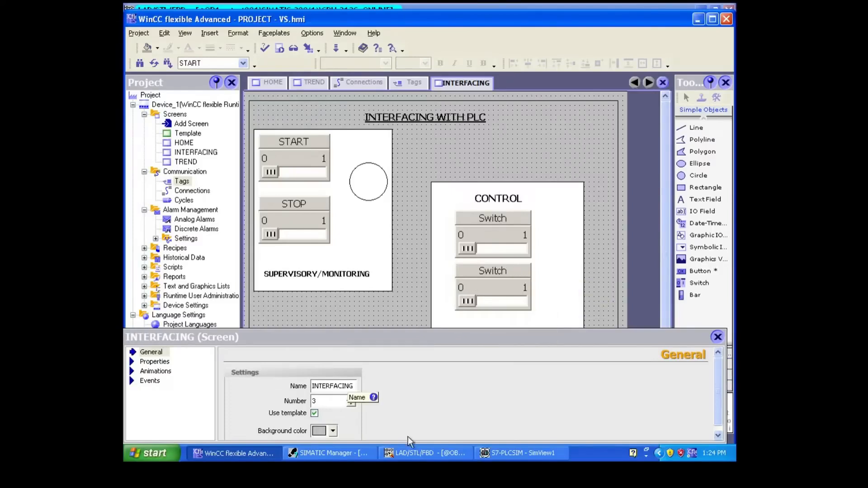
In the LAD/STL/FBD editor, stop monitoring OB1 and add a normally open contact M0.0 in parallel with I0.6
left_click(418, 452)
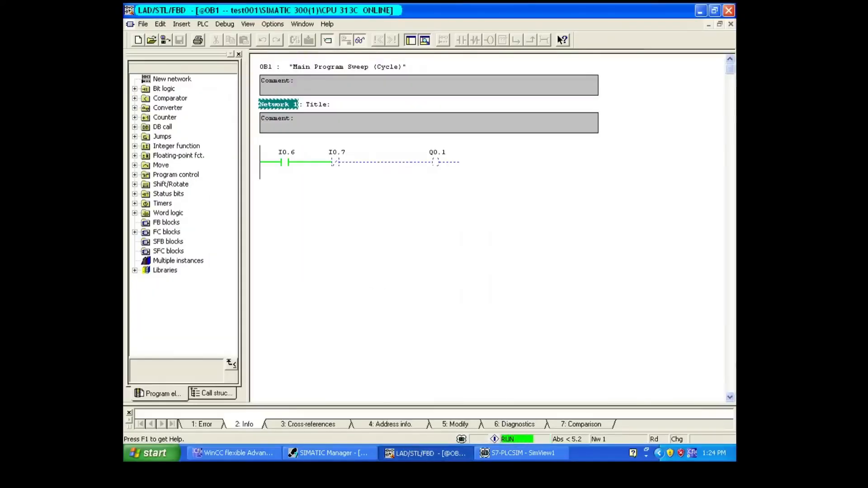
left_click(360, 41)
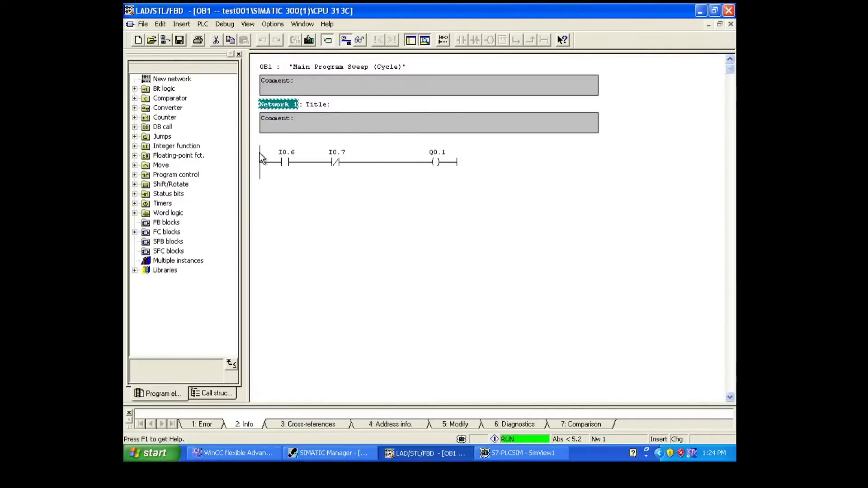
left_click(266, 165)
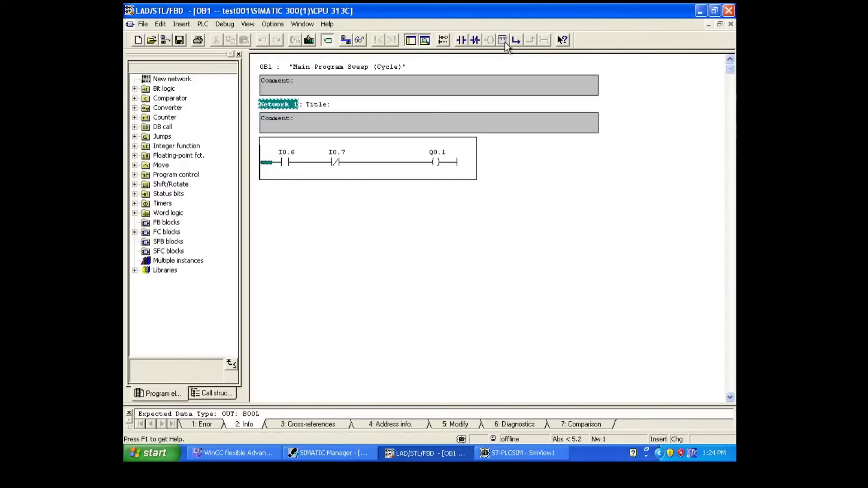
left_click(517, 41)
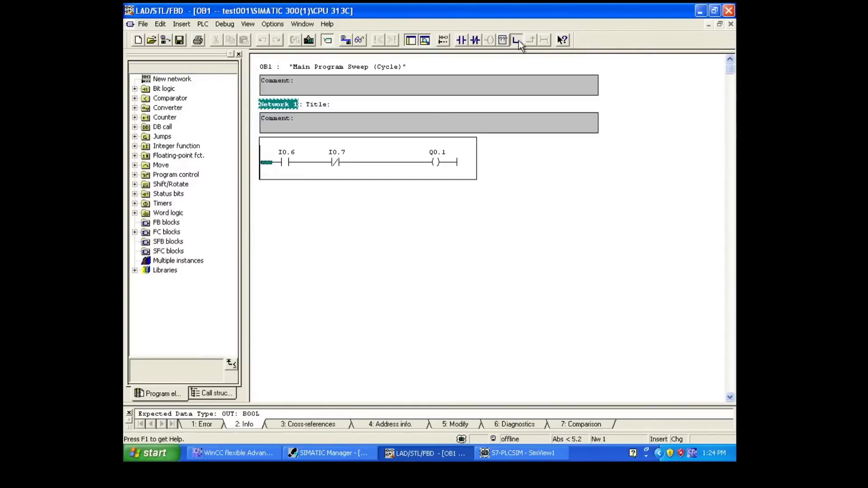
left_click(462, 40)
left_click_drag(316, 187, 318, 166)
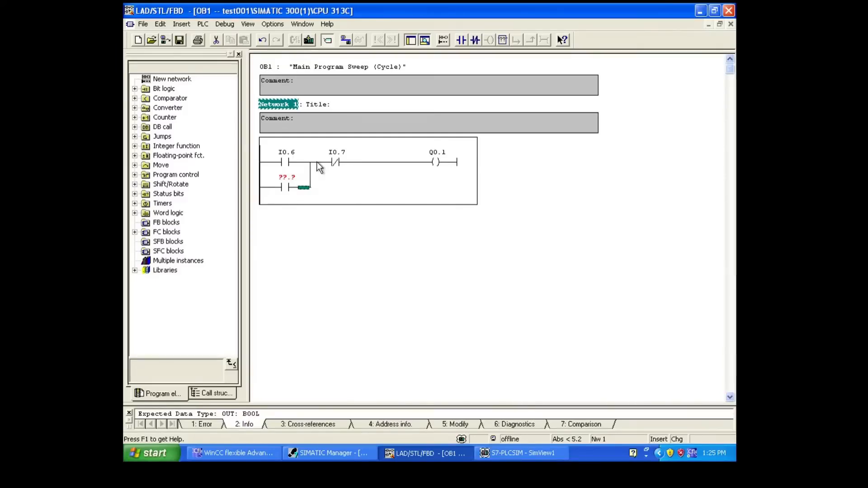
left_click(292, 176)
type("M0.0")
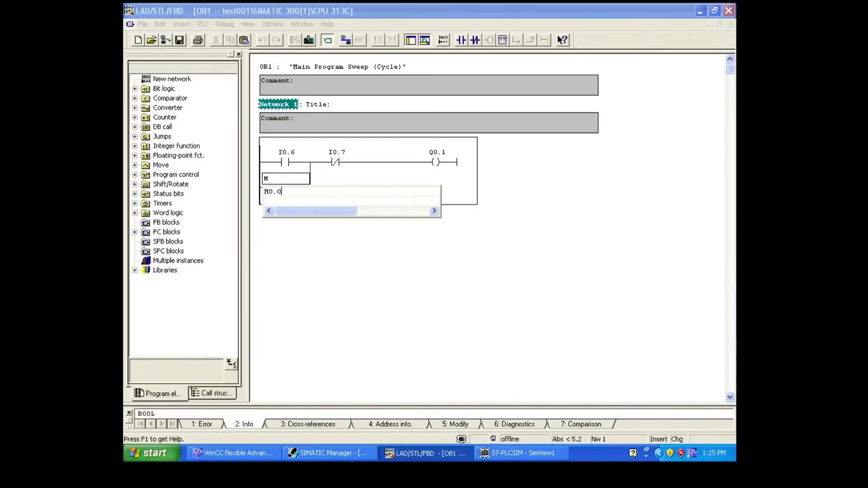
key("Return")
left_click(316, 261)
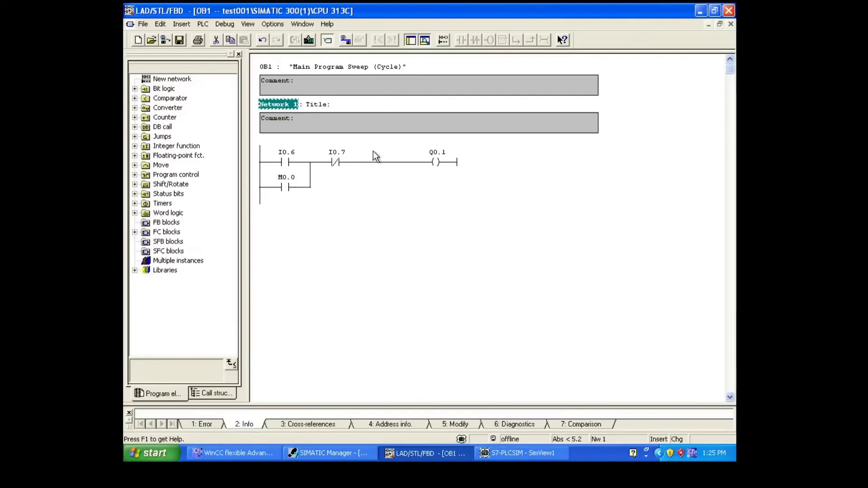
Insert a normally closed contact M0.1 between contact I0.7 and coil Q0.1 in Network 1
left_click(371, 163)
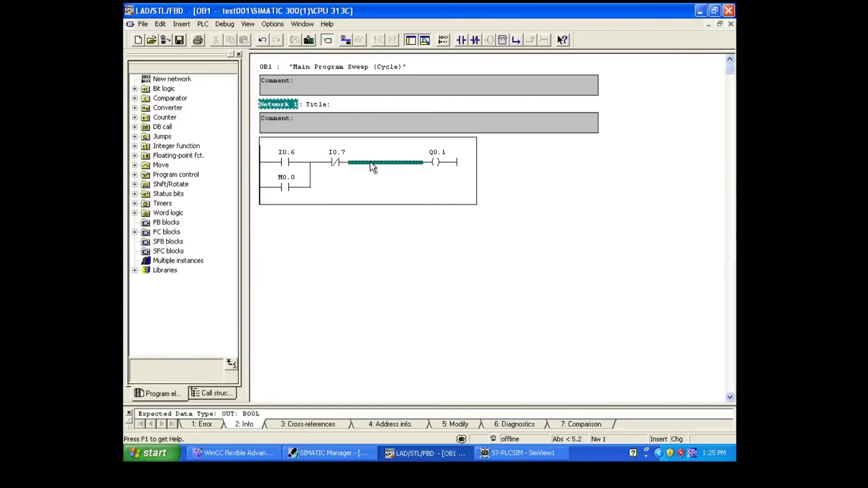
left_click(475, 40)
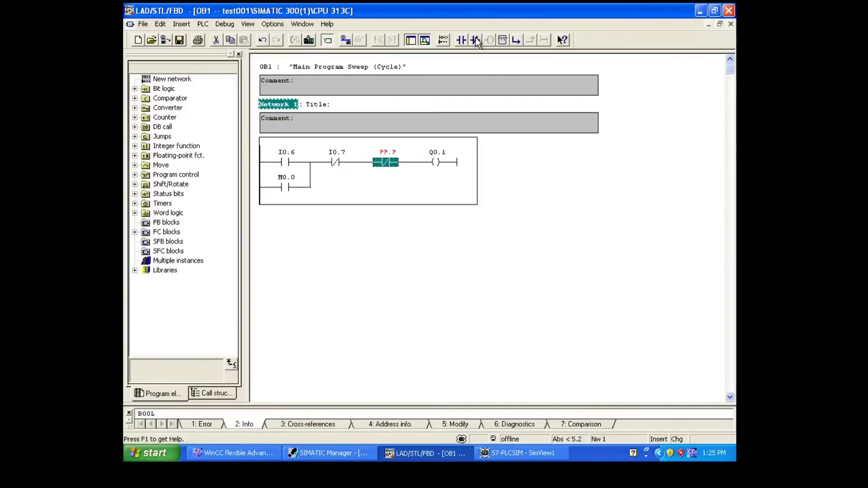
left_click(390, 153)
type("M0.1")
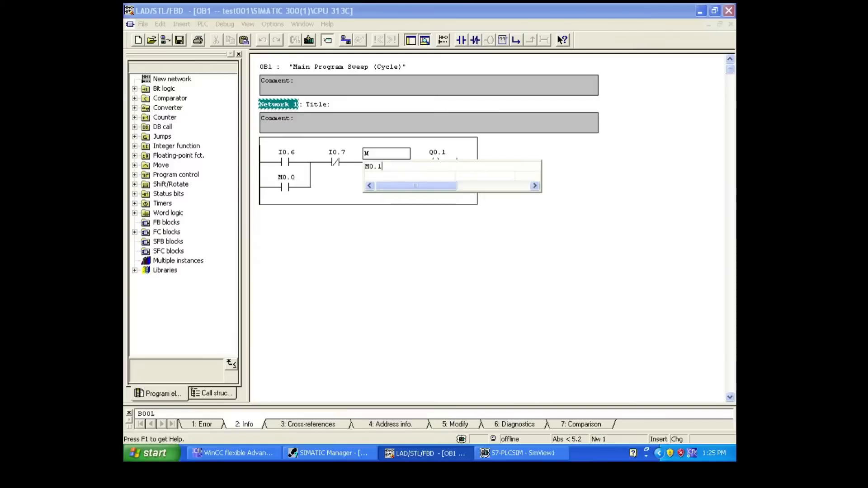
key("Return")
left_click(425, 284)
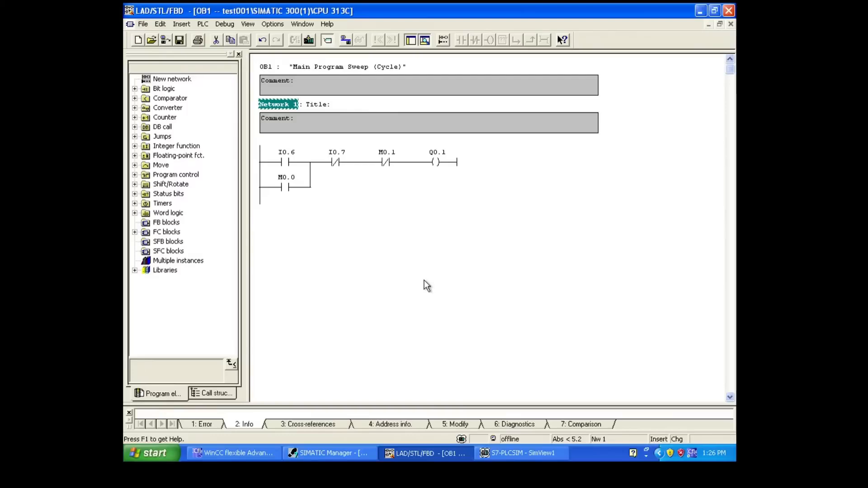
Download the edited OB1 to the PLC and turn on program monitoring
left_click(309, 40)
left_click(359, 41)
left_click(287, 103)
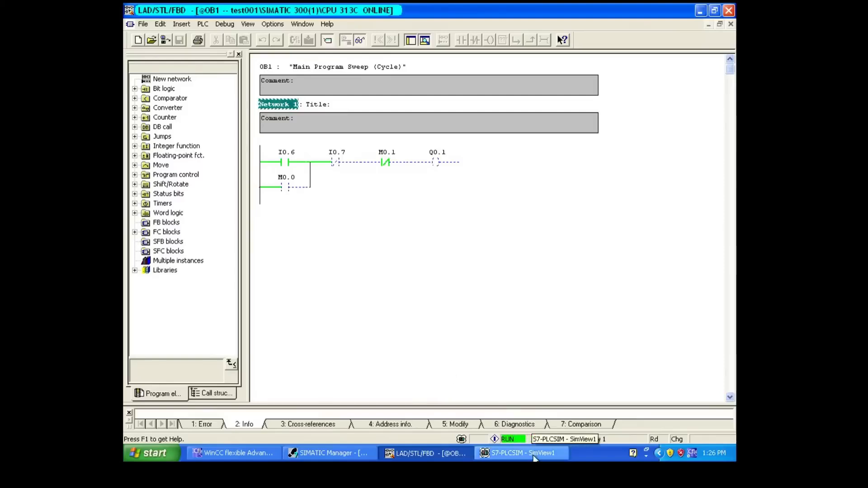
In S7-PLCSIM, switch off bits 6 and 7 of input byte IB 0
left_click(534, 456)
left_click(633, 292)
left_click(623, 292)
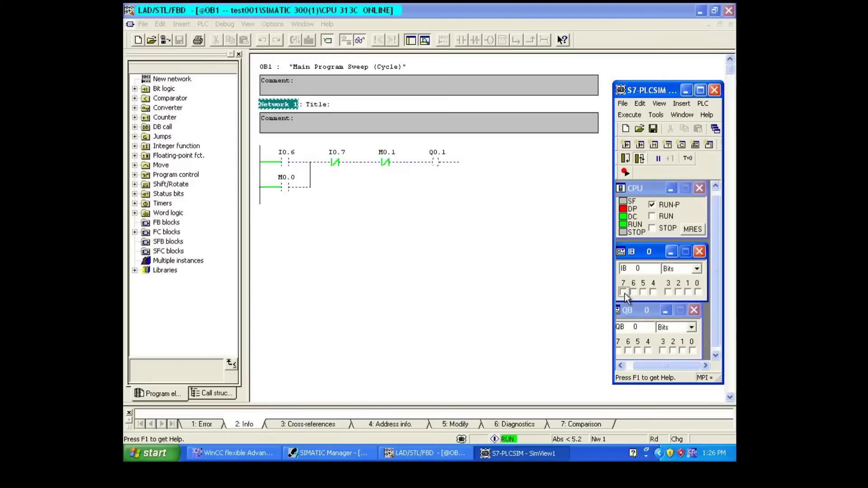
left_click(567, 322)
In WinCC flexible, add a tag named MANUAL START with connection FROM PLC and data type Bool
left_click(239, 453)
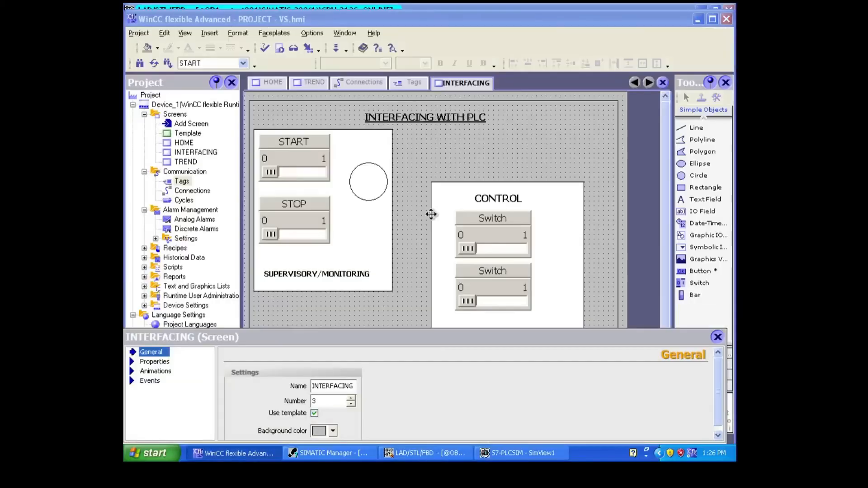
left_click(412, 82)
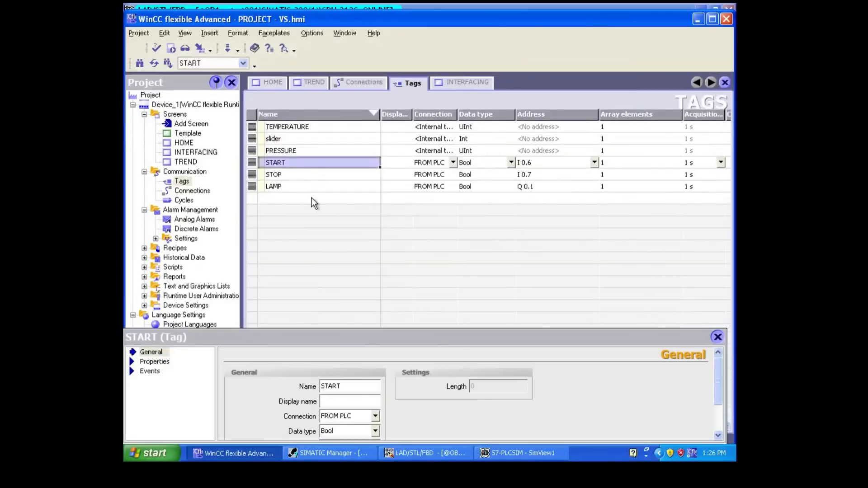
double_click(311, 197)
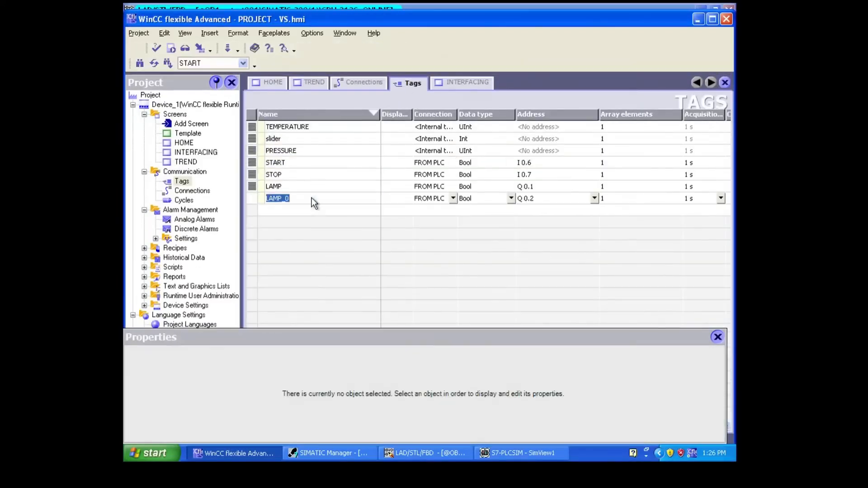
type("MANUAL ST")
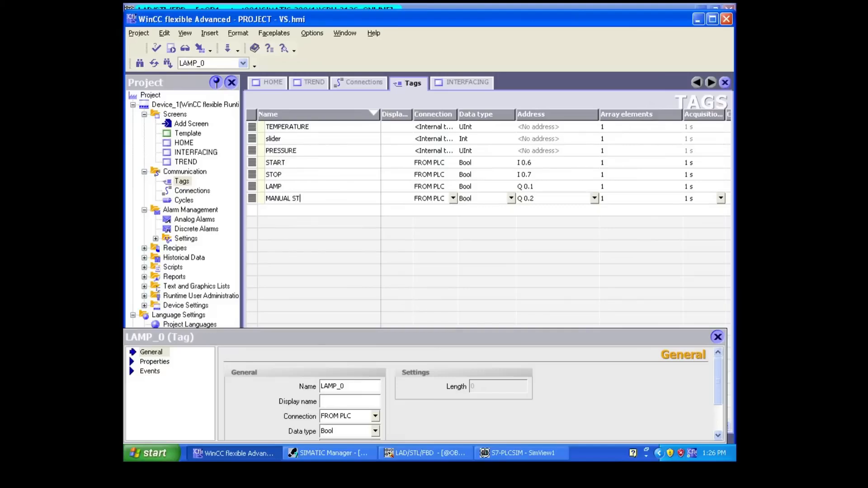
type("ART")
left_click(452, 198)
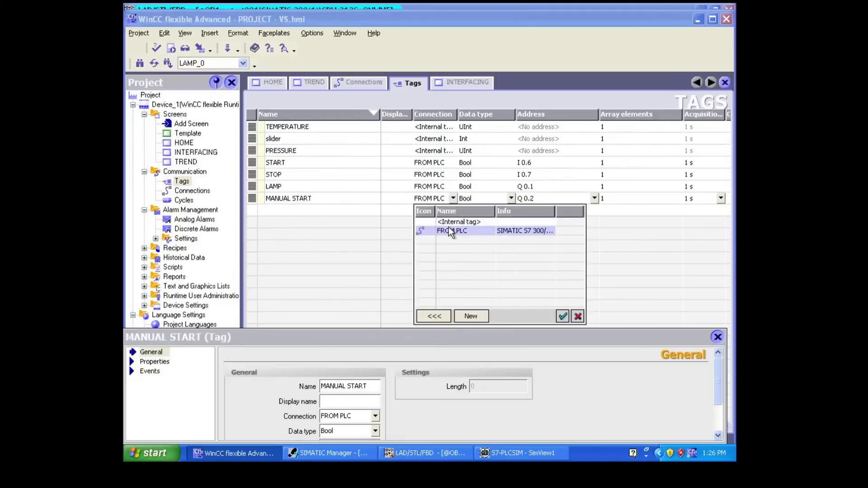
left_click(513, 199)
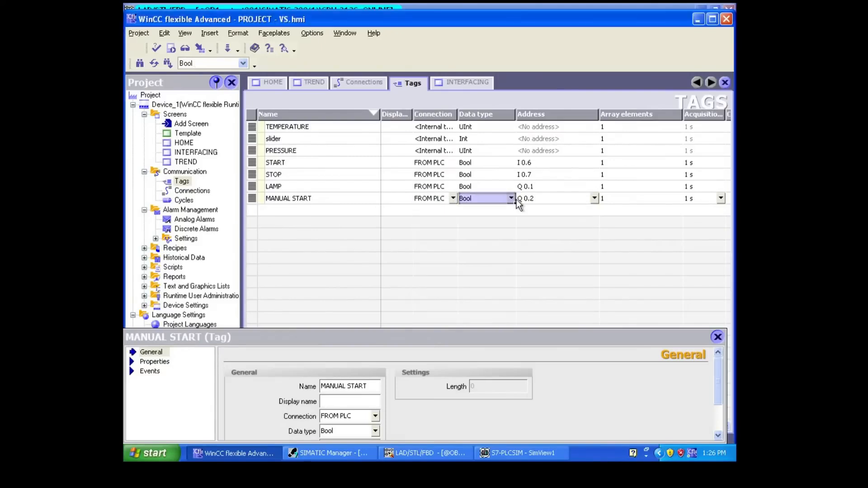
Set the MANUAL START tag's address to range M, byte 0, bit 0
left_click(595, 198)
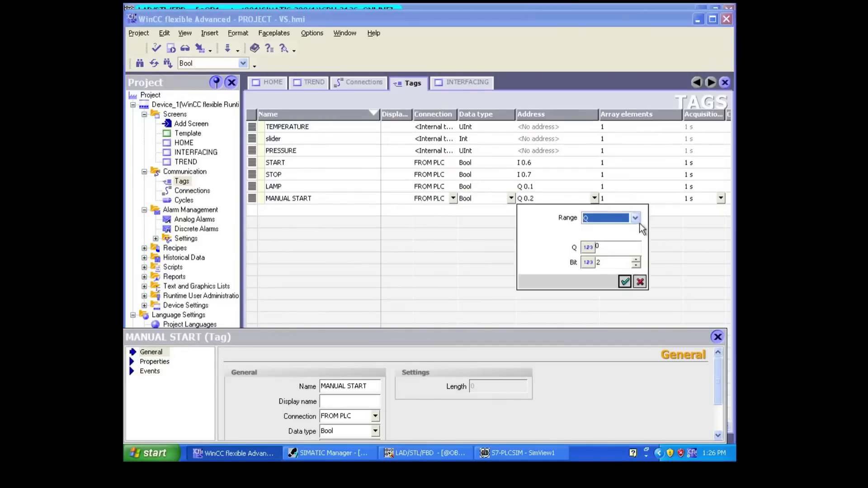
left_click(636, 218)
left_click(614, 265)
double_click(618, 258)
type("0")
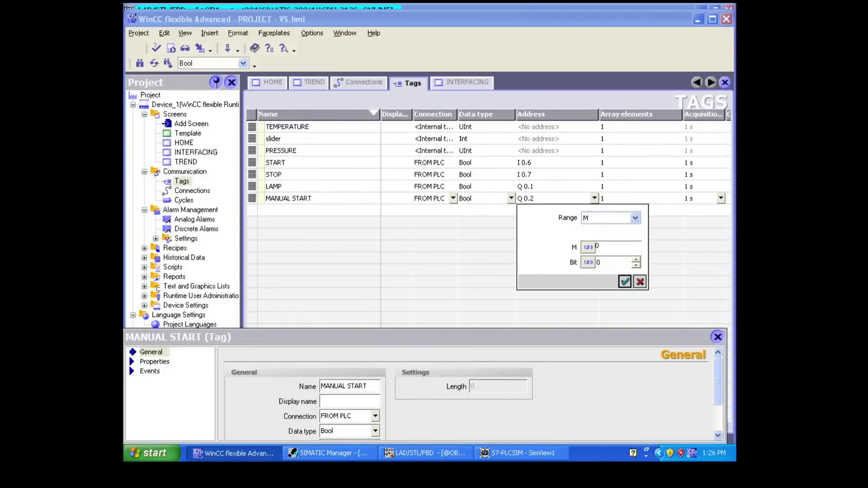
left_click(624, 281)
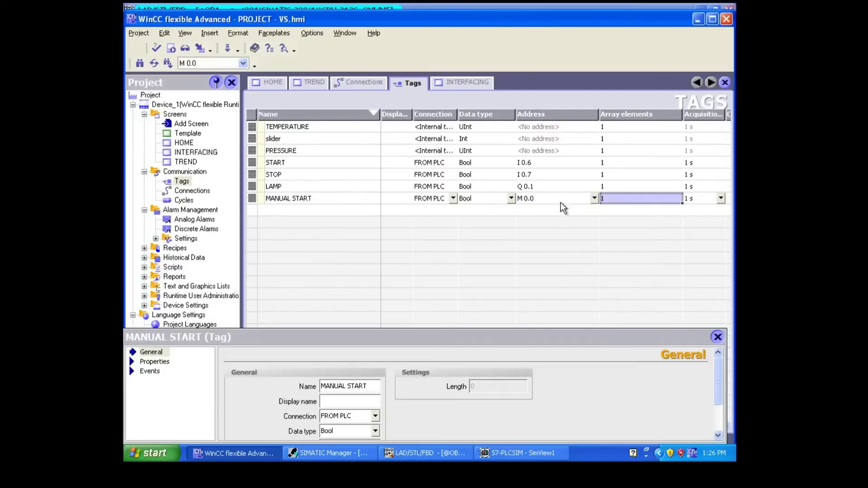
Add another PLC tag named MANUAL STOP with data type Bool and address M 0.1
double_click(340, 210)
type("M")
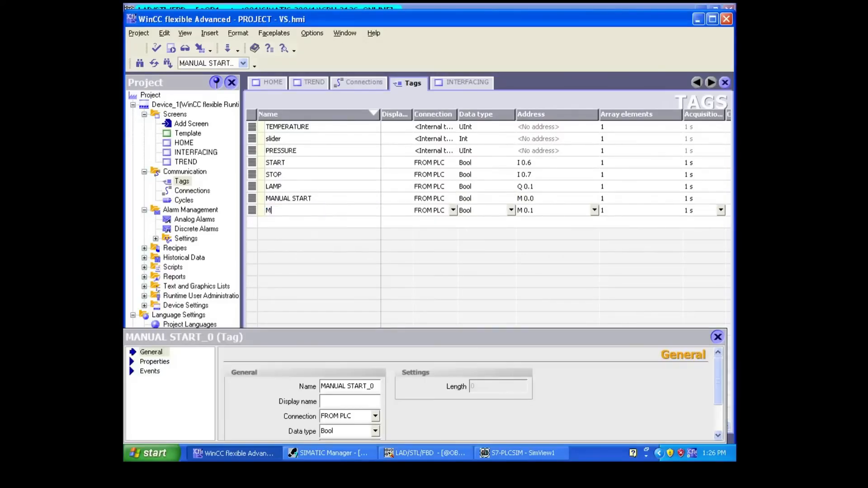
type("ANUAL STOP")
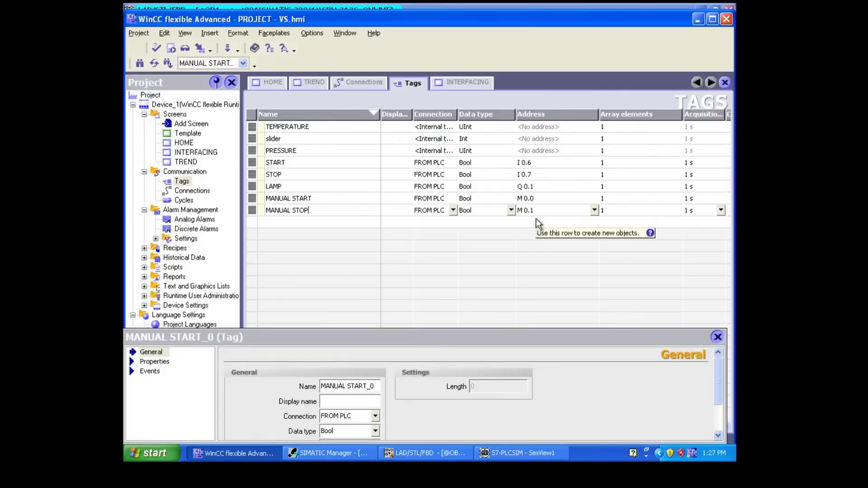
On the INTERFACING screen, link the upper CONTROL switch to the MANUAL START tag and enter M S as its label
left_click(456, 78)
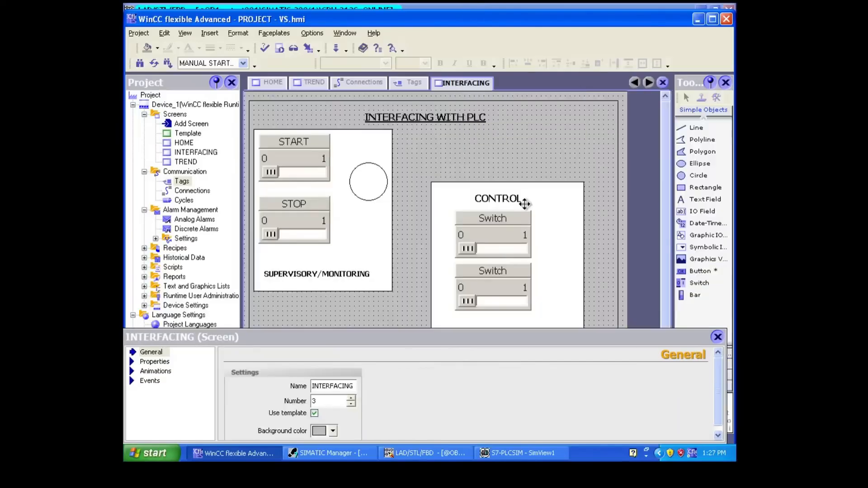
left_click(511, 225)
double_click(510, 225)
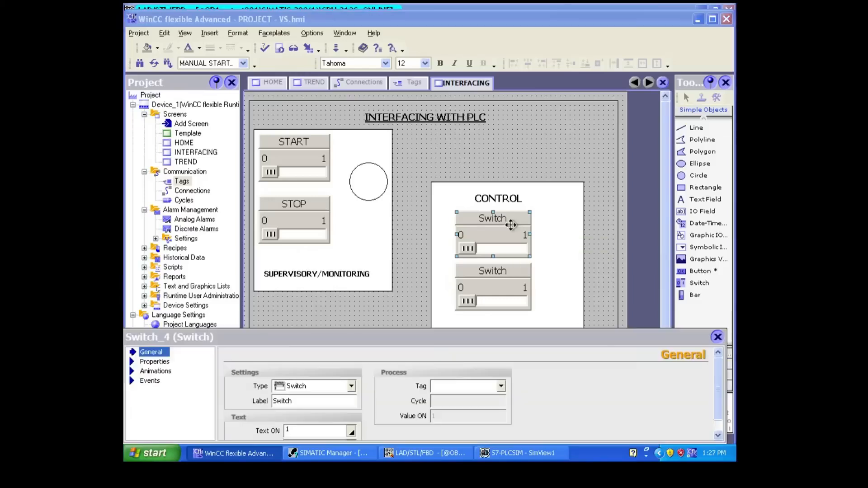
left_click(501, 386)
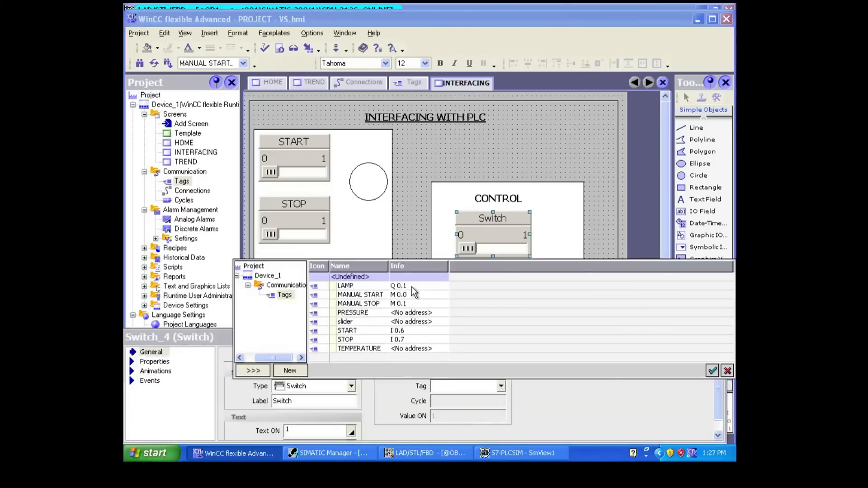
double_click(457, 294)
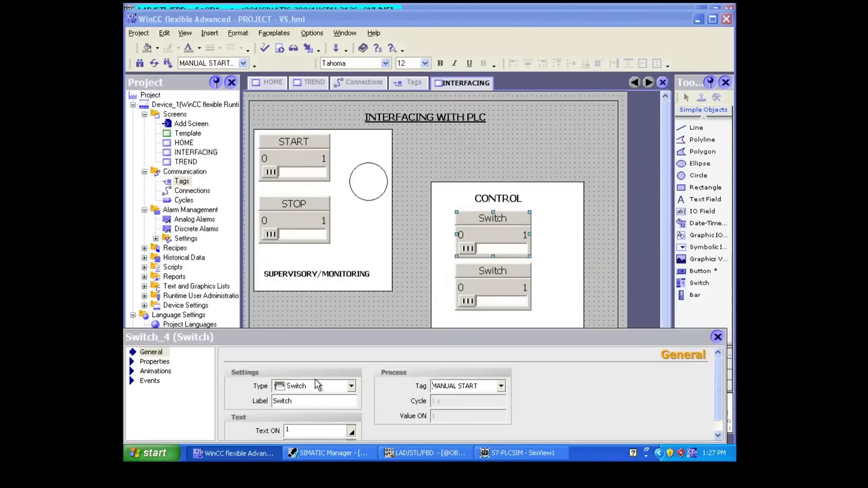
double_click(294, 401)
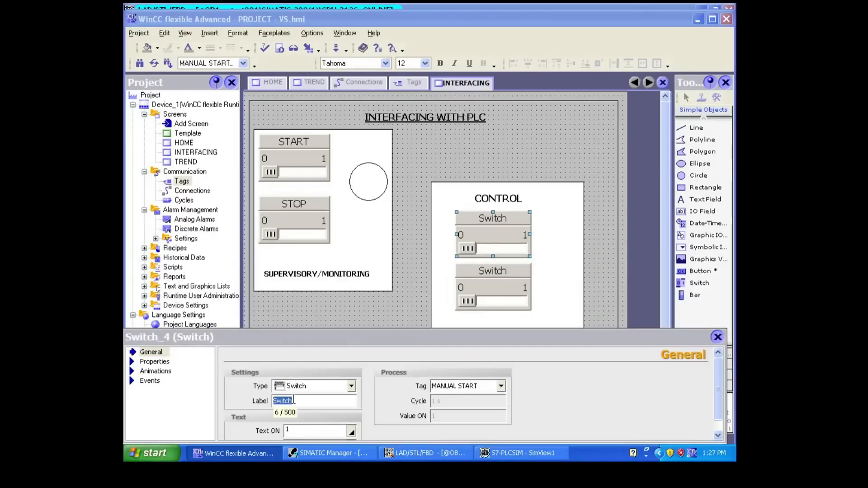
key("BackSpace")
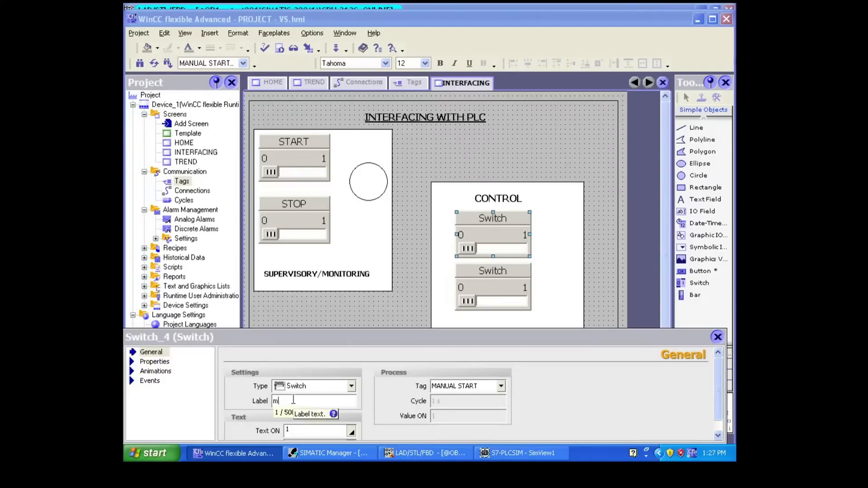
type("M S")
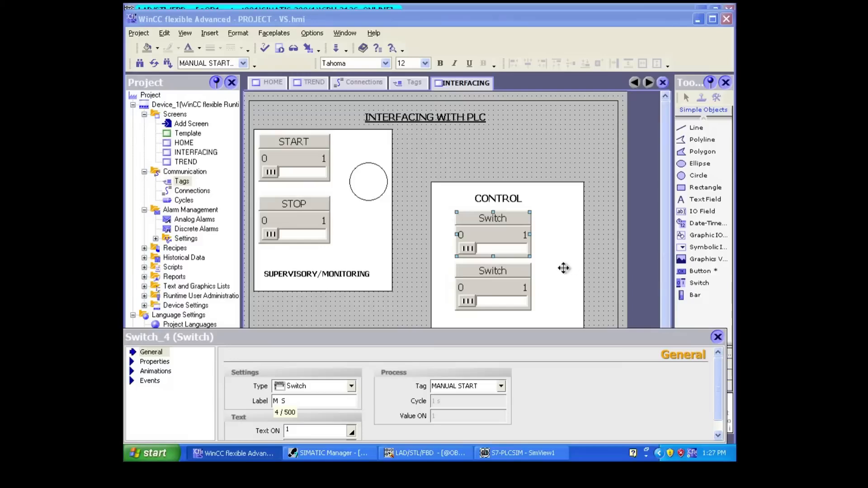
Label the lower CONTROL switch M STOP and link it to the MANUAL STOP tag
left_click(496, 280)
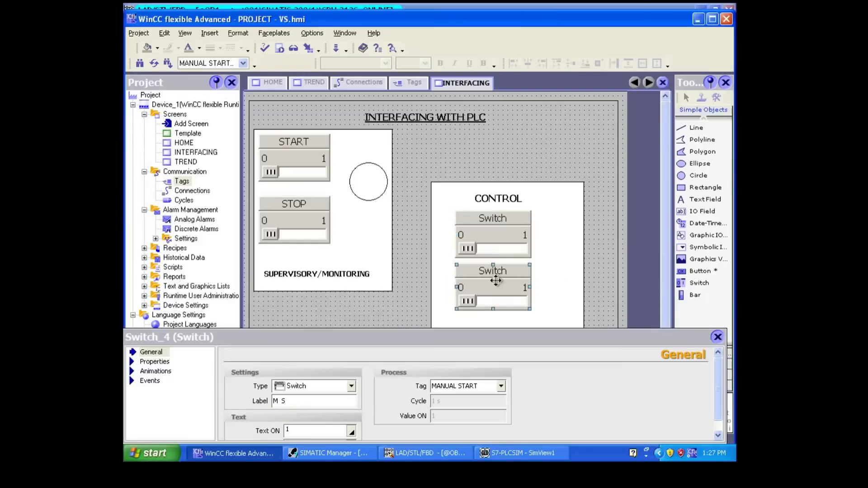
left_click(300, 401)
type("M SOP")
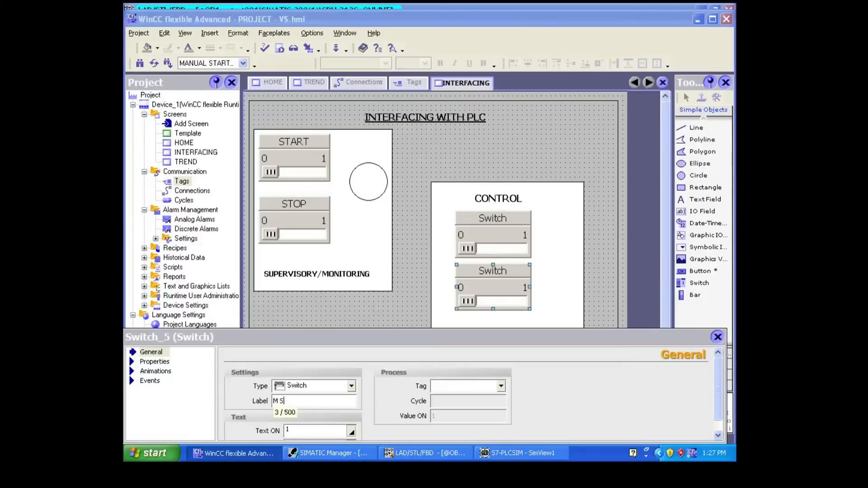
left_click(285, 401)
type("T")
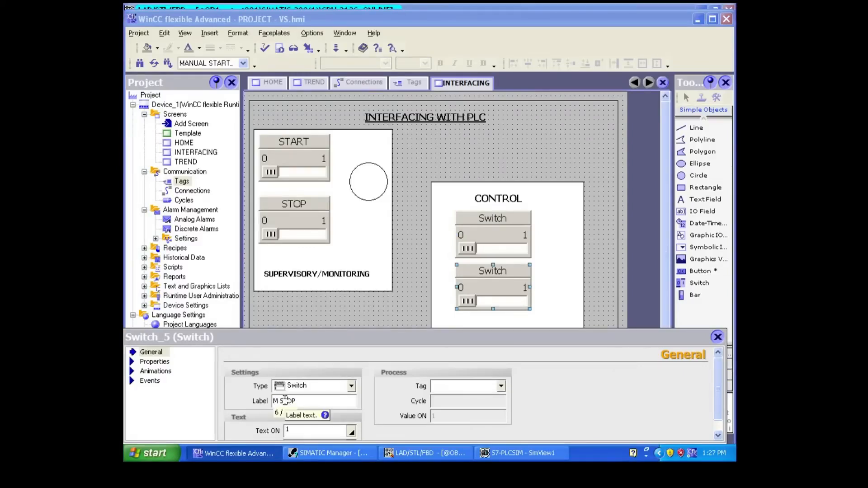
left_click(501, 387)
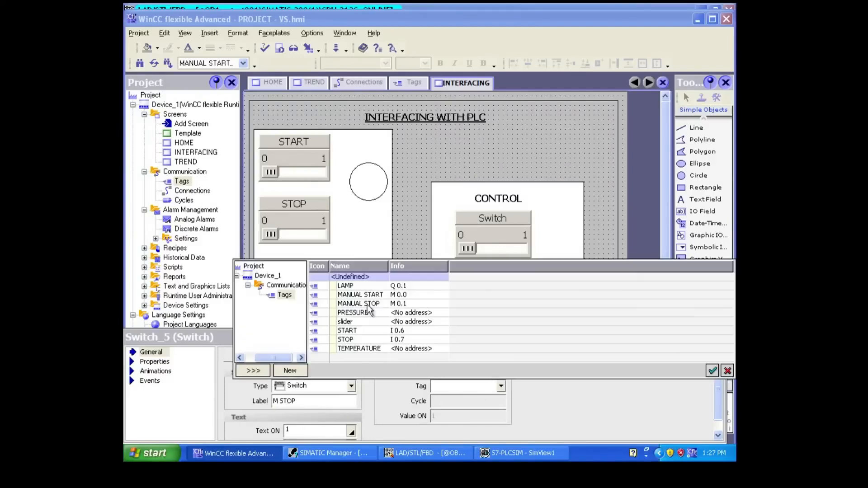
double_click(370, 302)
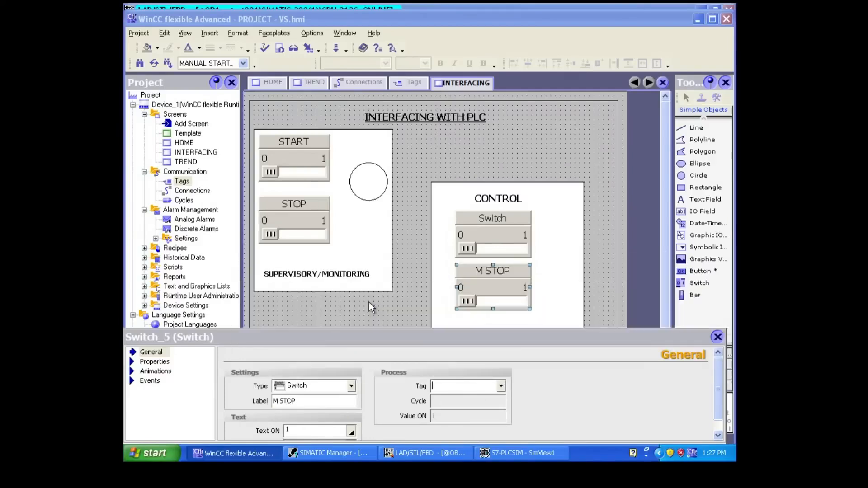
left_click(605, 265)
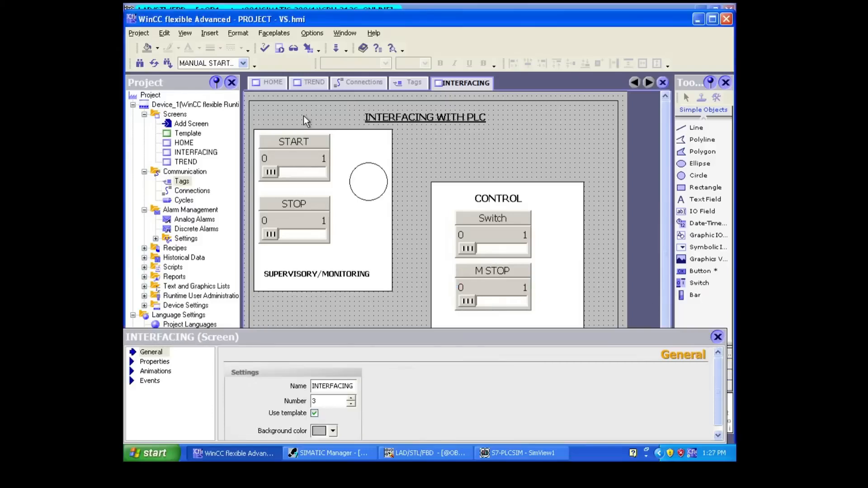
Start the WinCC flexible runtime and go to the INTERFACING screen
left_click(138, 33)
left_click(170, 99)
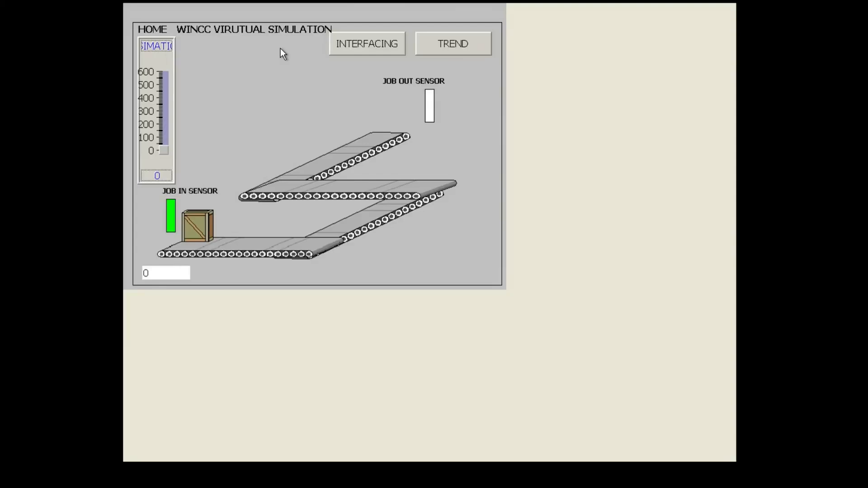
left_click(383, 48)
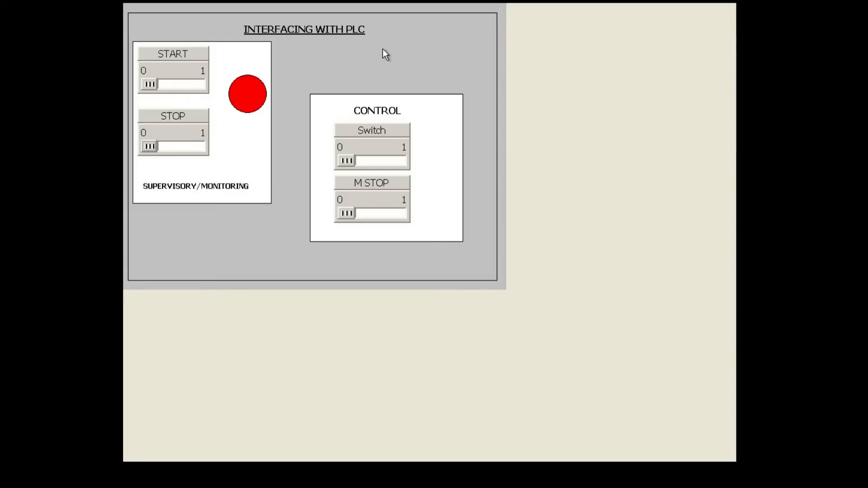
Try to operate the START switch in the SUPERVISORY/MONITORING group, and set the upper CONTROL switch to 1
left_click(154, 85)
left_click(199, 87)
left_click(405, 162)
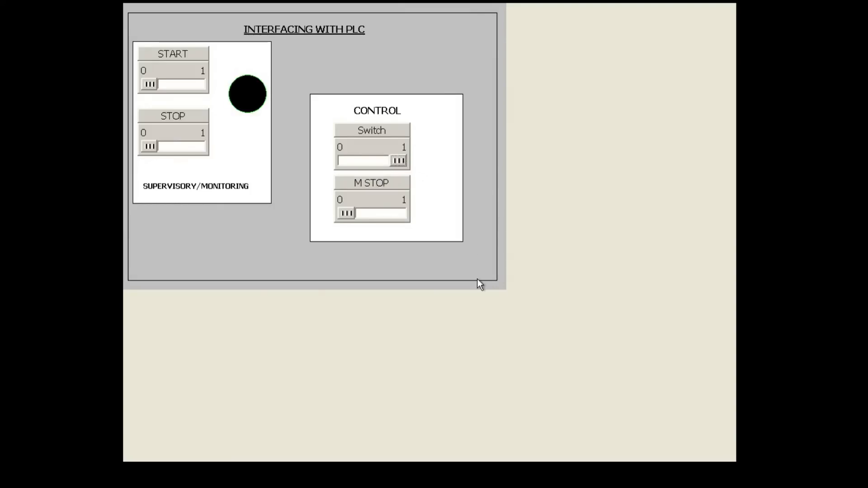
Switch to the LAD/STL/FBD editor and examine the live status of the M0.0 branch and output Q0.1 in OB1
key("super")
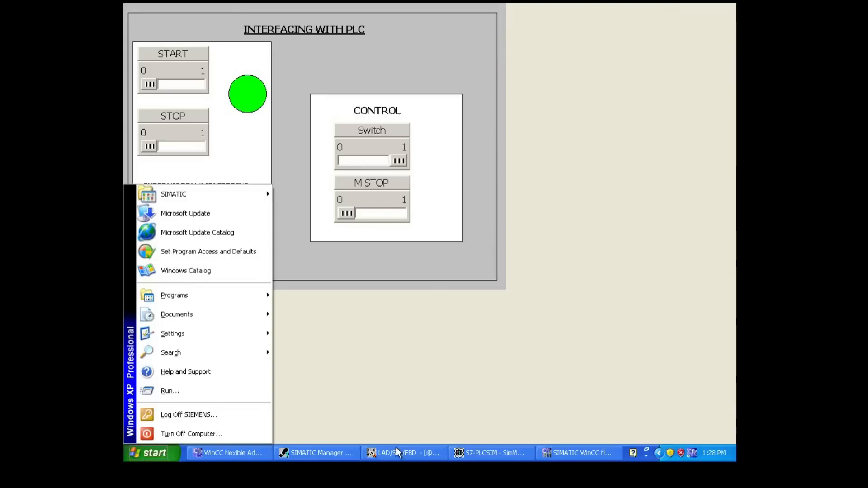
left_click(395, 447)
left_click(395, 446)
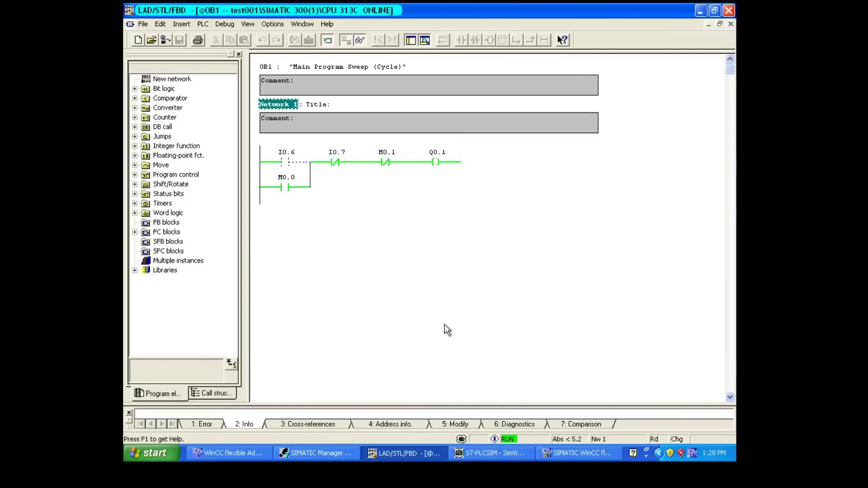
Back in the WinCC flexible runtime, set M STOP to 1 and back to 0, and set the upper CONTROL switch to 0
left_click(590, 453)
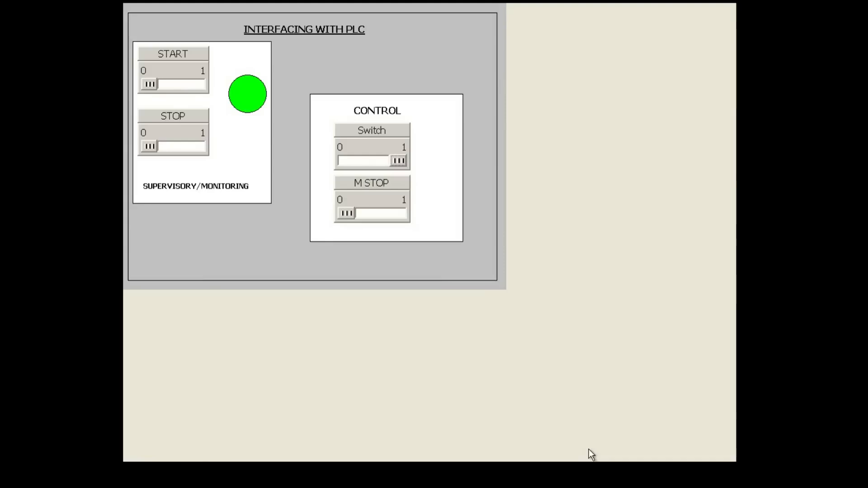
left_click(349, 215)
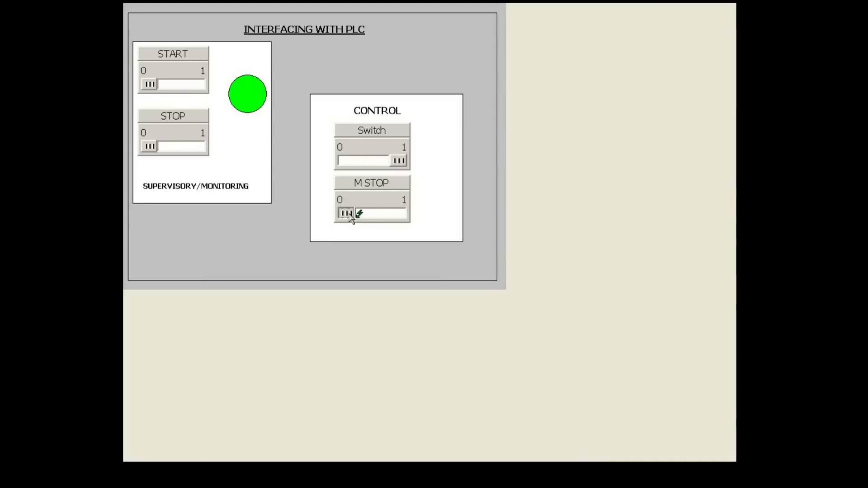
left_click(403, 216)
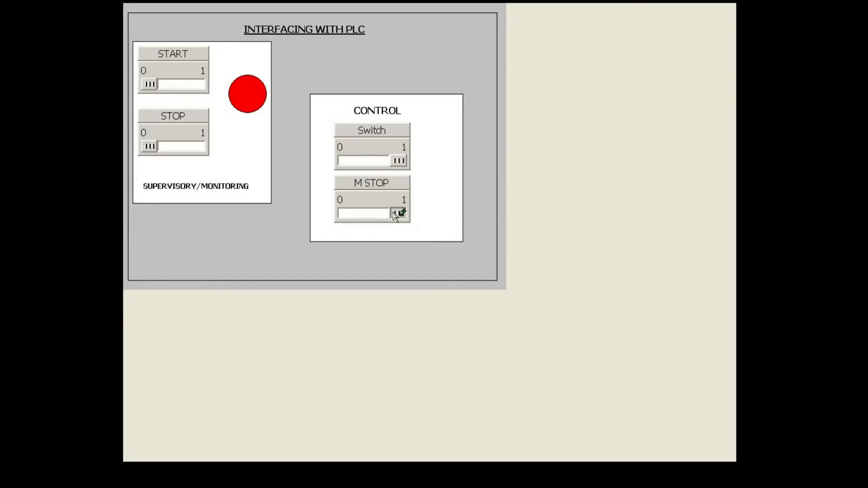
left_click(341, 217)
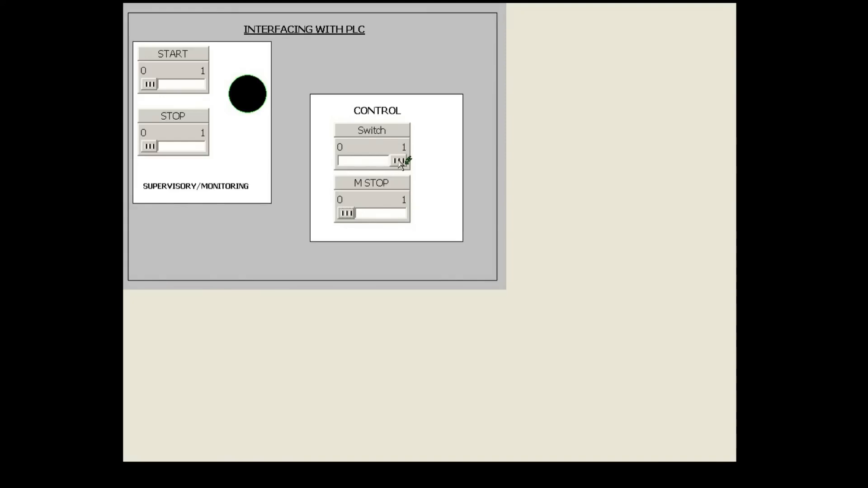
left_click(349, 162)
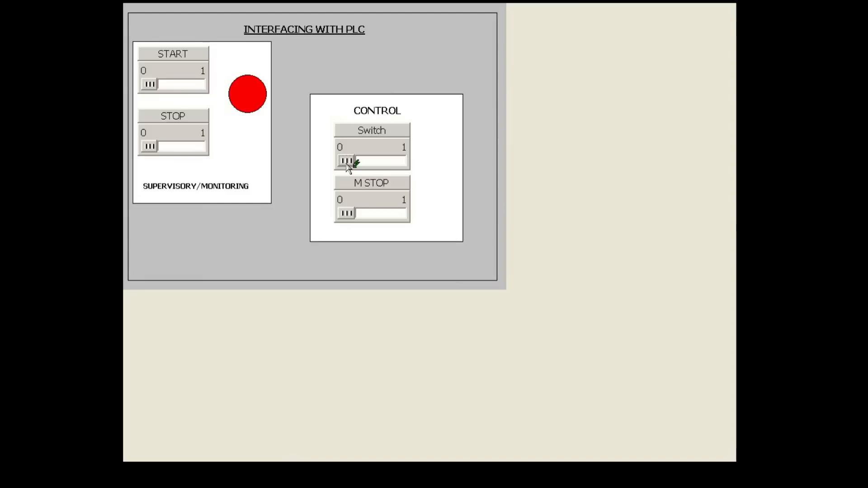
Switch to S7-PLCSIM and test the monitoring switches by turning IB 0 bits 6 and 7 on and off again
key("super")
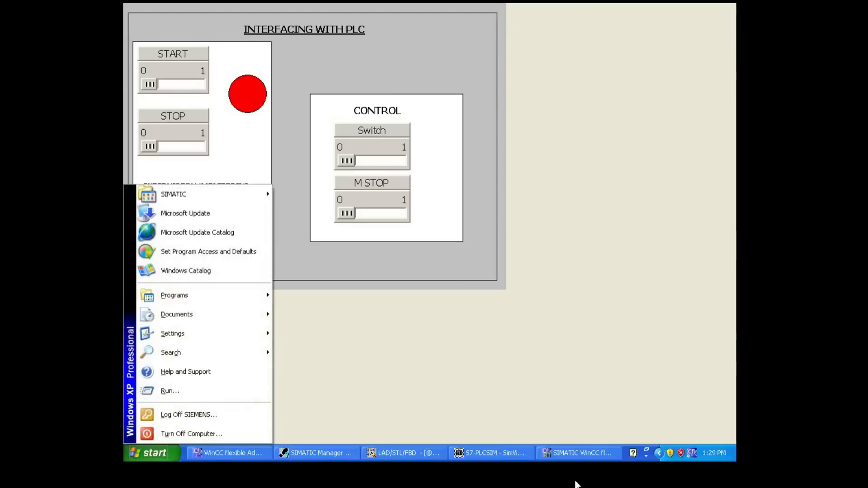
left_click(520, 454)
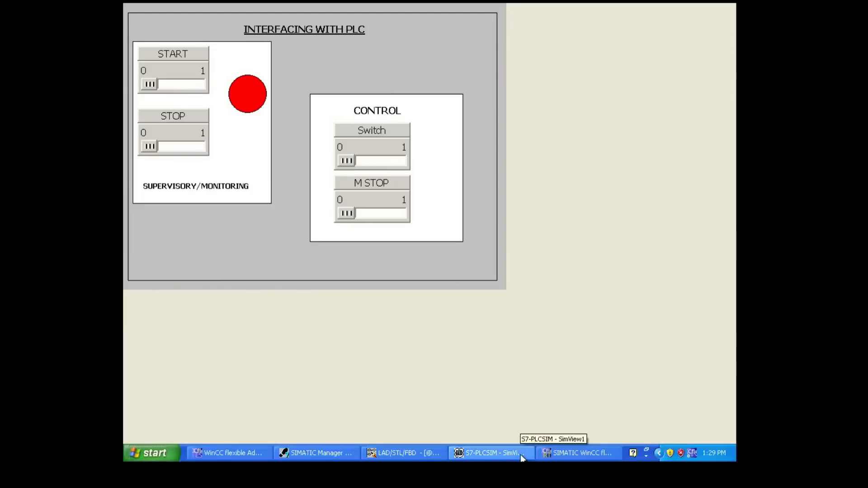
left_click(520, 454)
left_click(633, 292)
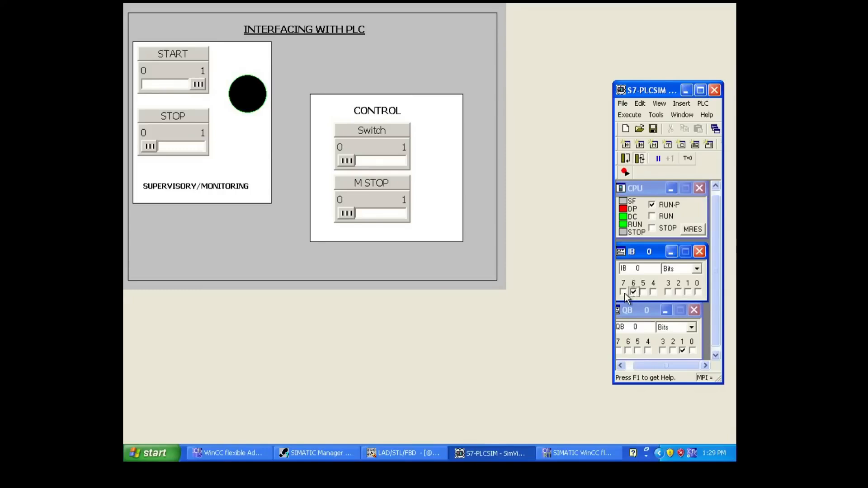
left_click(623, 292)
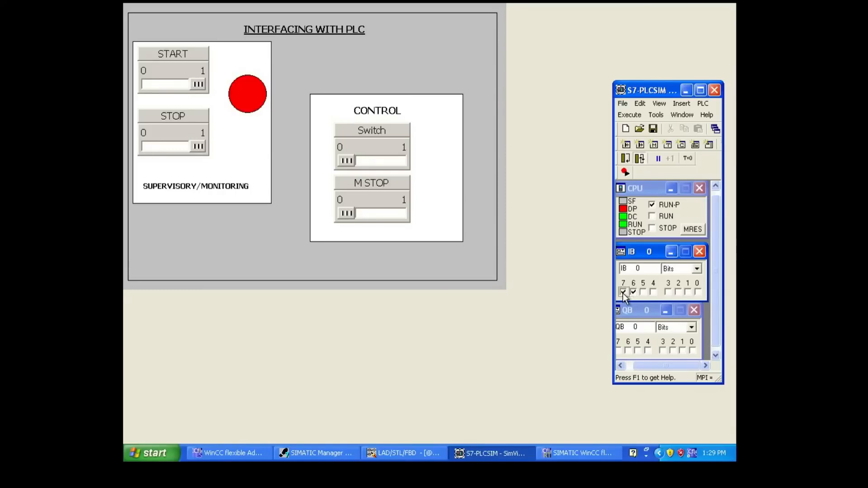
left_click(623, 292)
left_click(634, 290)
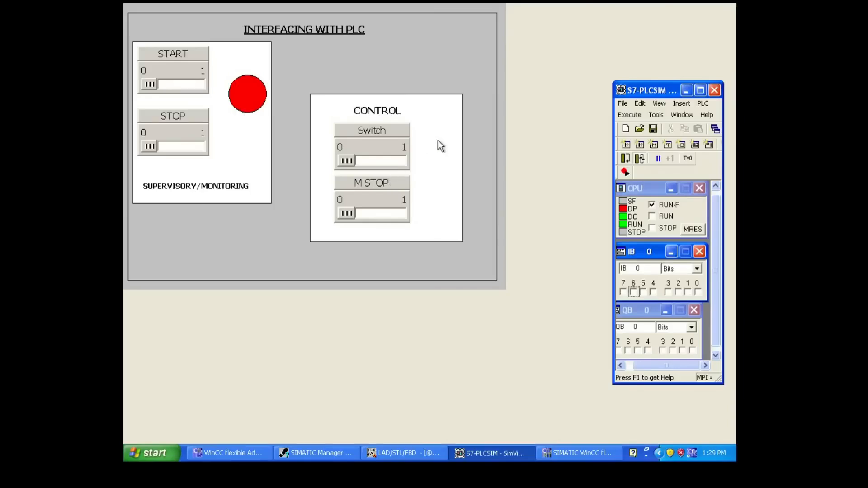
Set the upper CONTROL switch to 1 in the runtime and check the OB1 ladder status alongside the S7-PLCSIM bits
left_click(351, 161)
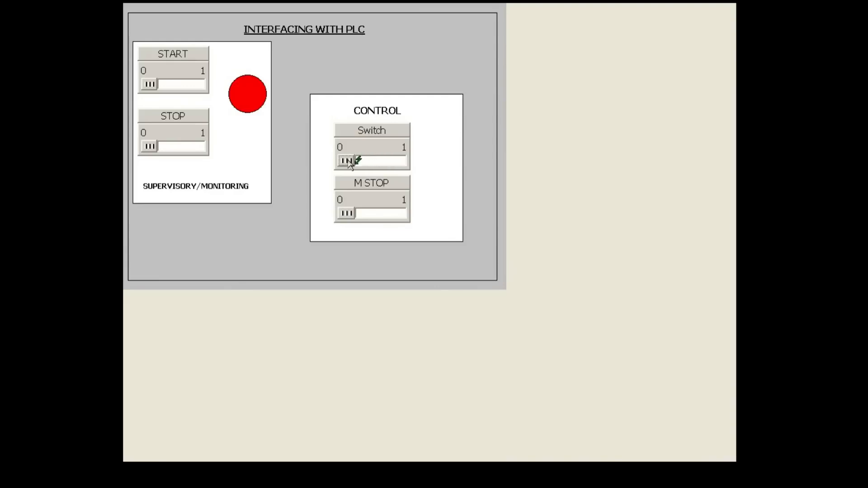
left_click(396, 157)
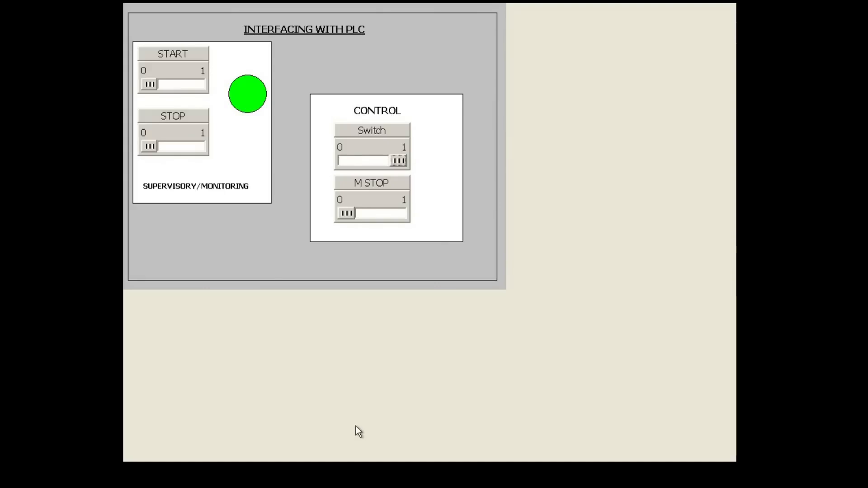
key("super")
left_click(392, 451)
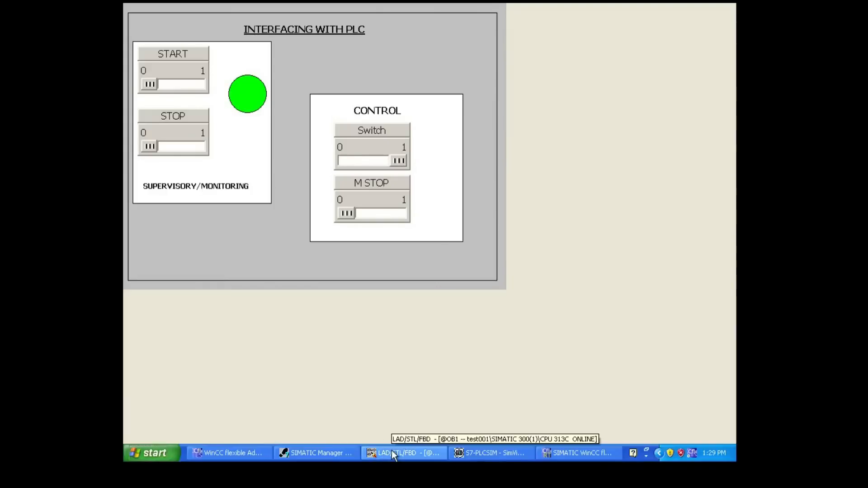
left_click(391, 451)
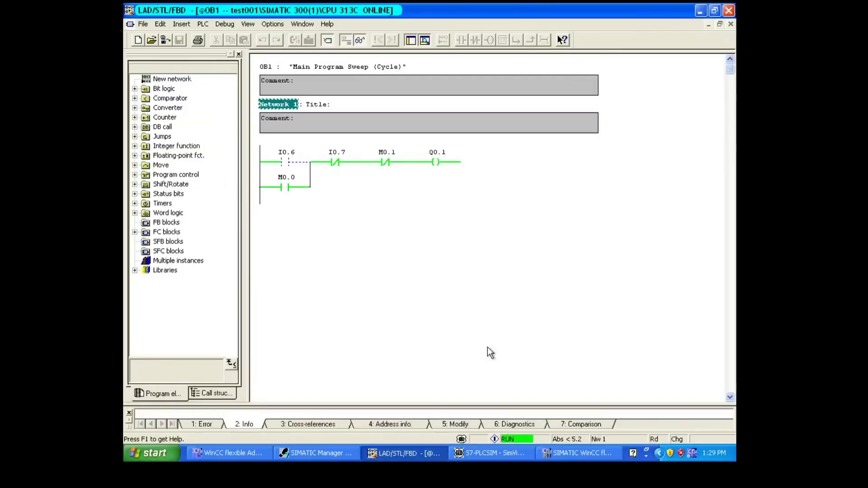
left_click(494, 454)
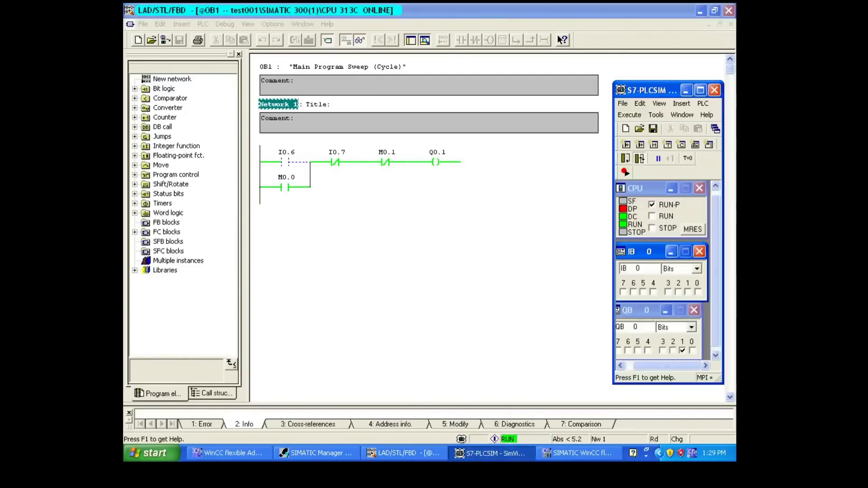
Add a bit memory window for MB 0, shown as bits, to the S7-PLCSIM simulation
left_click(659, 103)
mouse_move(681, 104)
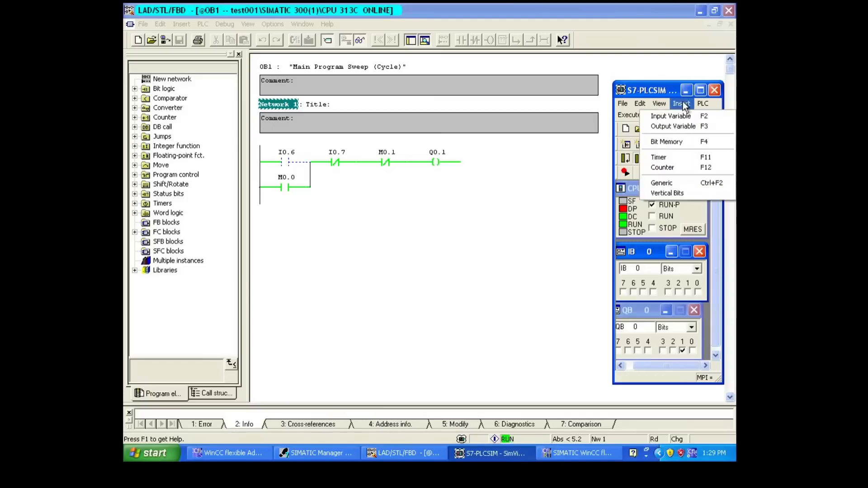
left_click(679, 141)
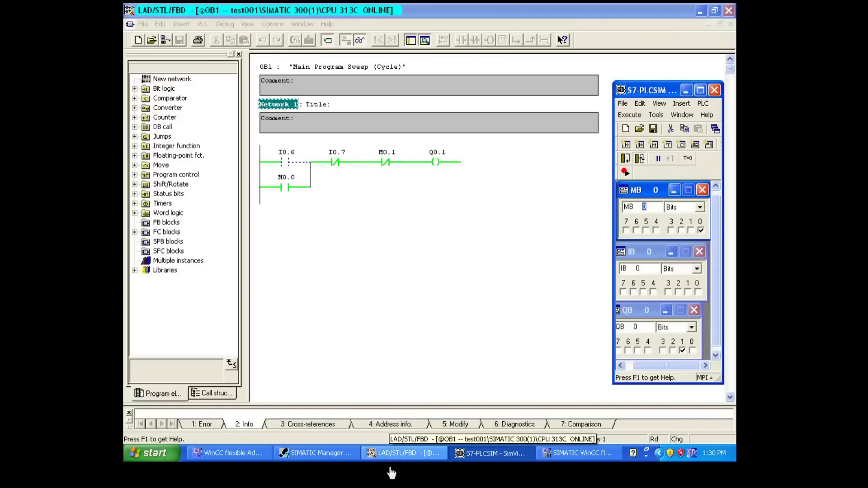
Switch to the WinCC flexible runtime and set the M STOP switch to 1
left_click(577, 453)
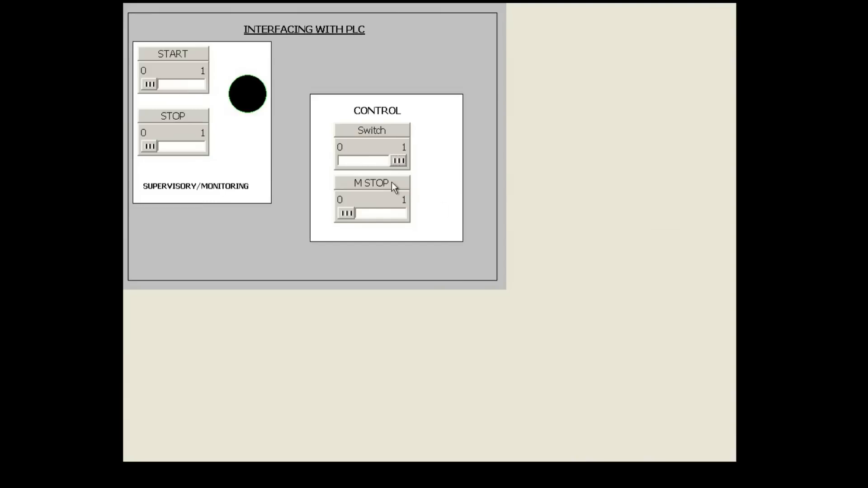
left_click(347, 214)
left_click(404, 216)
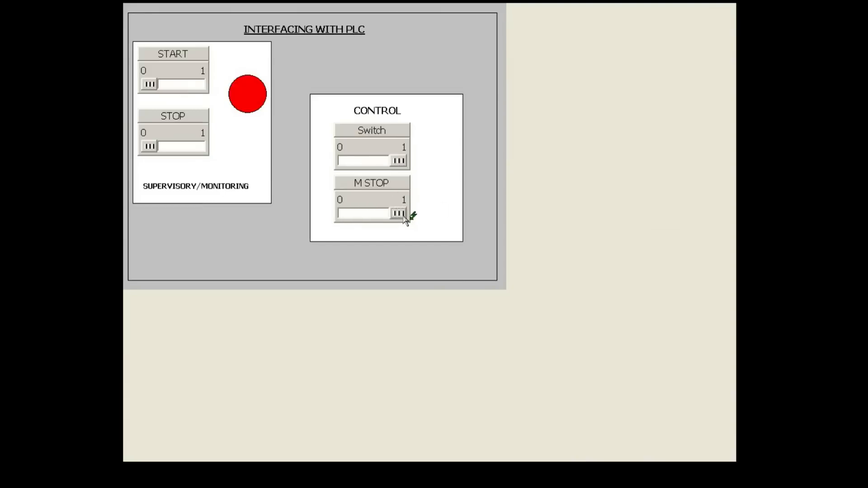
Check the M0.1 contact in the OB1 ladder status and the MB 0 bits in S7-PLCSIM, and return to the WinCC flexible runtime
key("super")
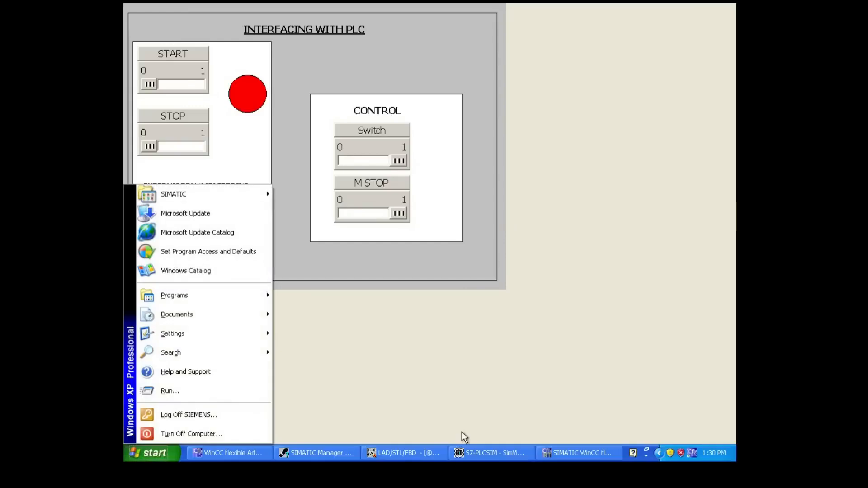
left_click(429, 453)
left_click(428, 453)
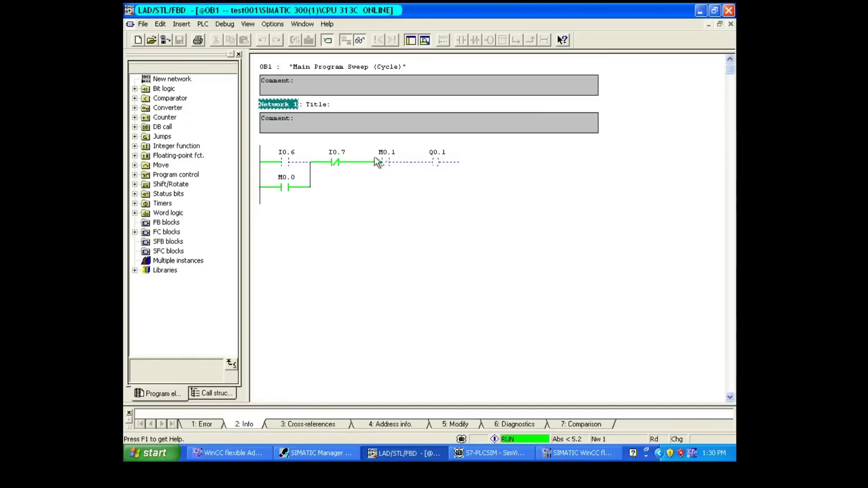
left_click(522, 457)
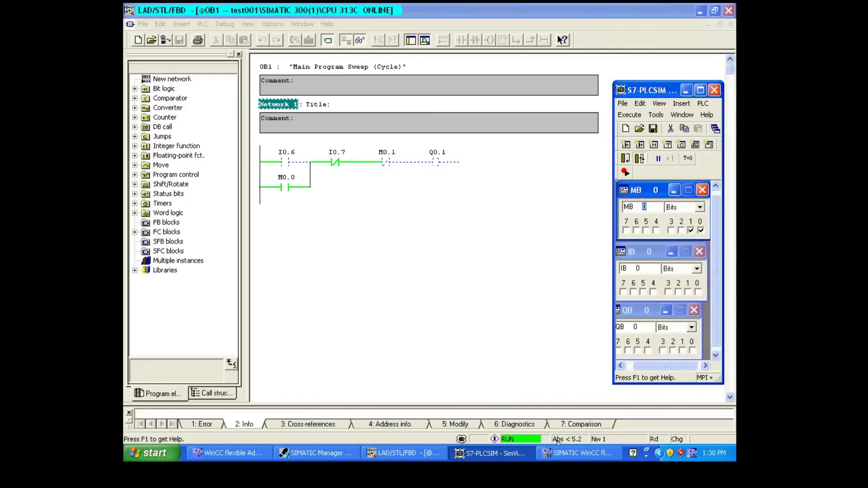
left_click(583, 453)
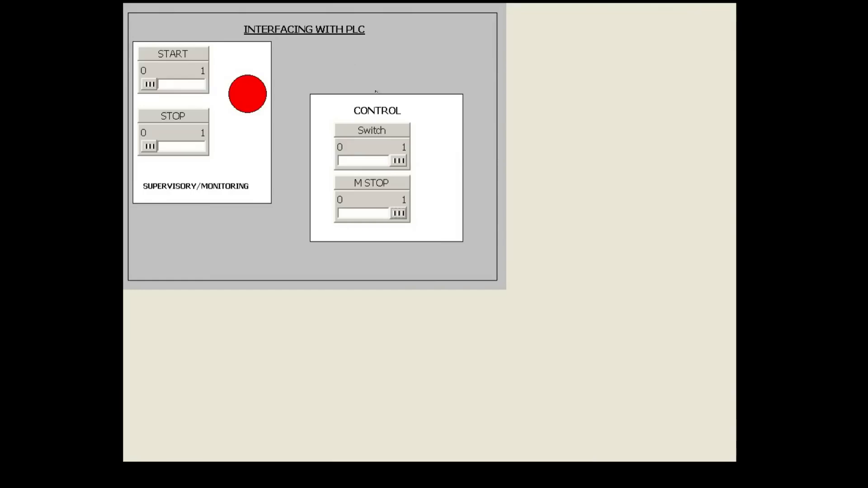